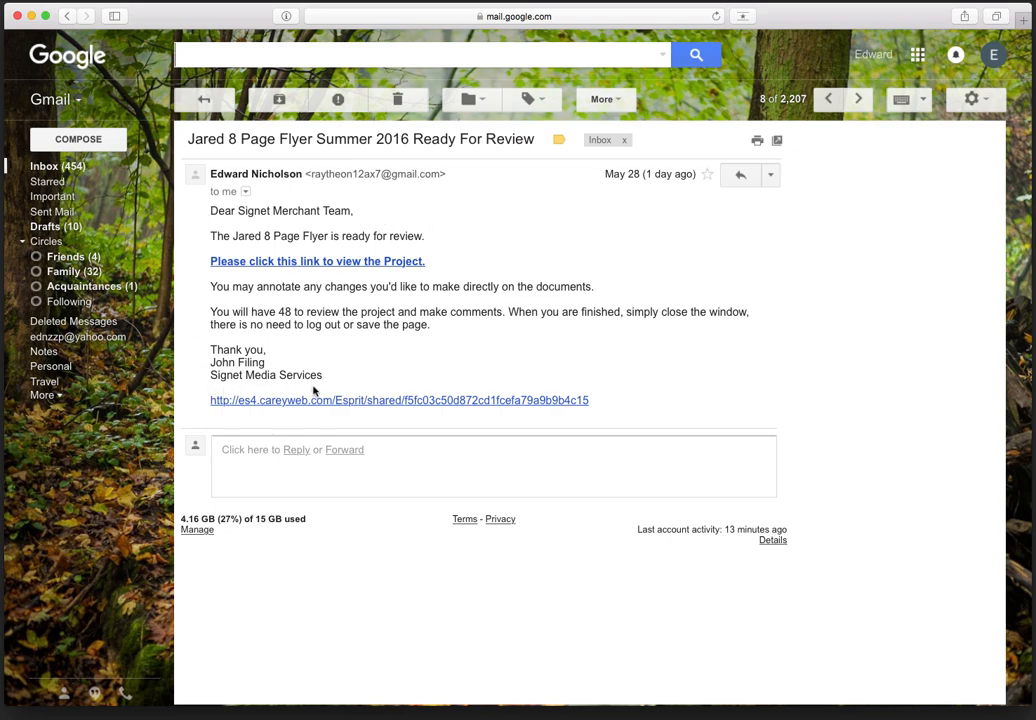
Open the project through the link in the review email and view pages P01.pdf, P02.pdf and P03.pdf, returning to P01.pdf.
left_click(409, 266)
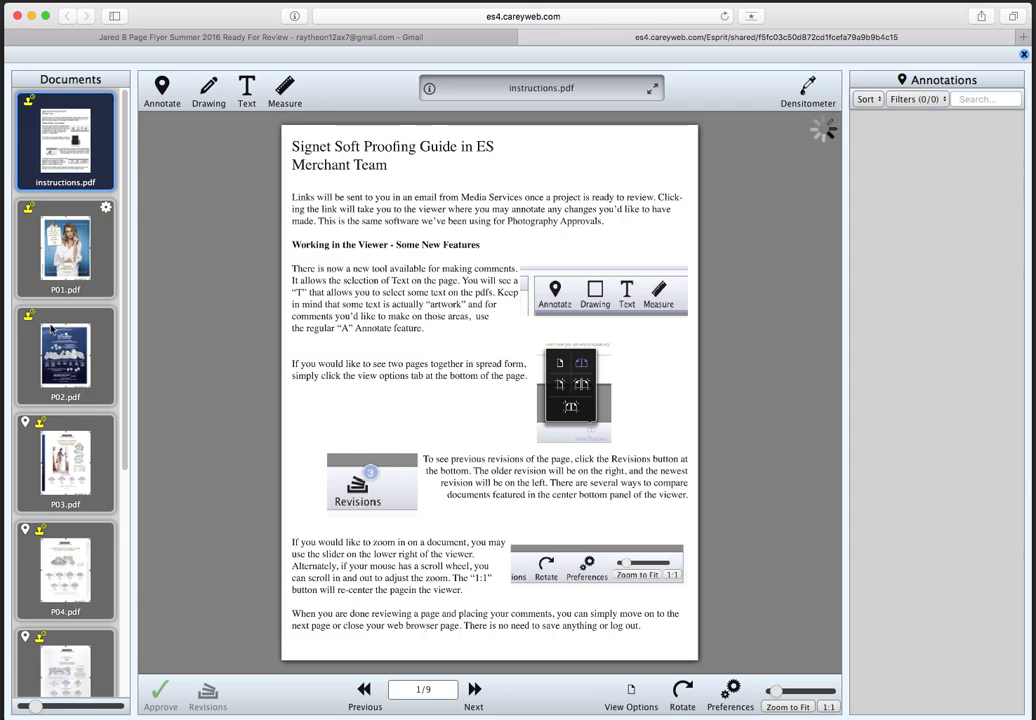
left_click(38, 79)
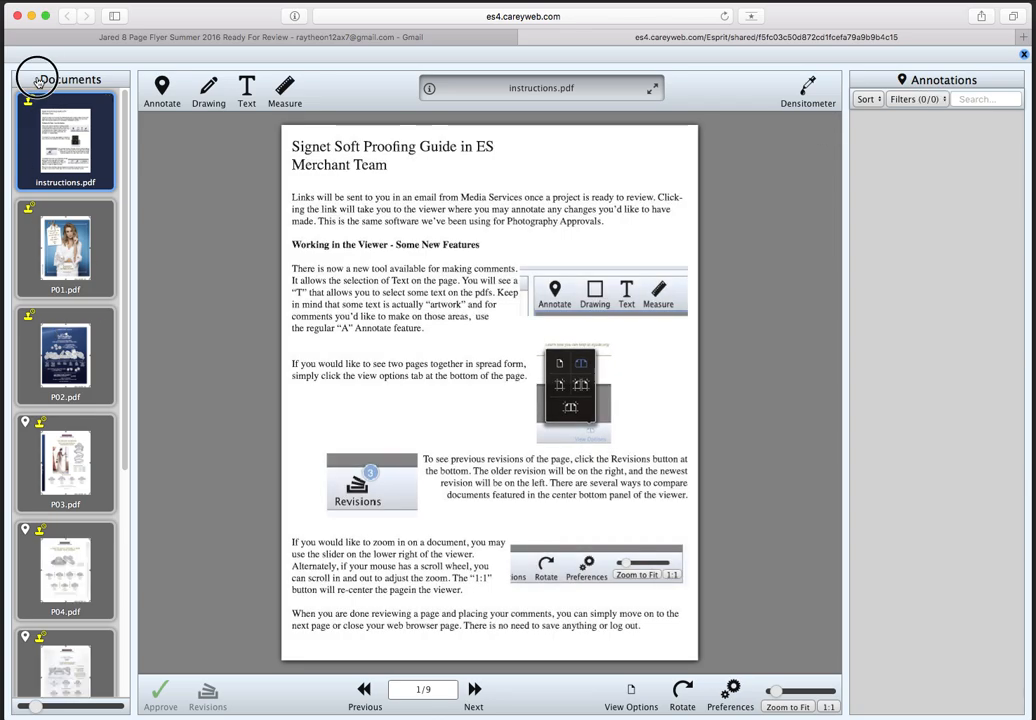
left_click(60, 240)
left_click(65, 352)
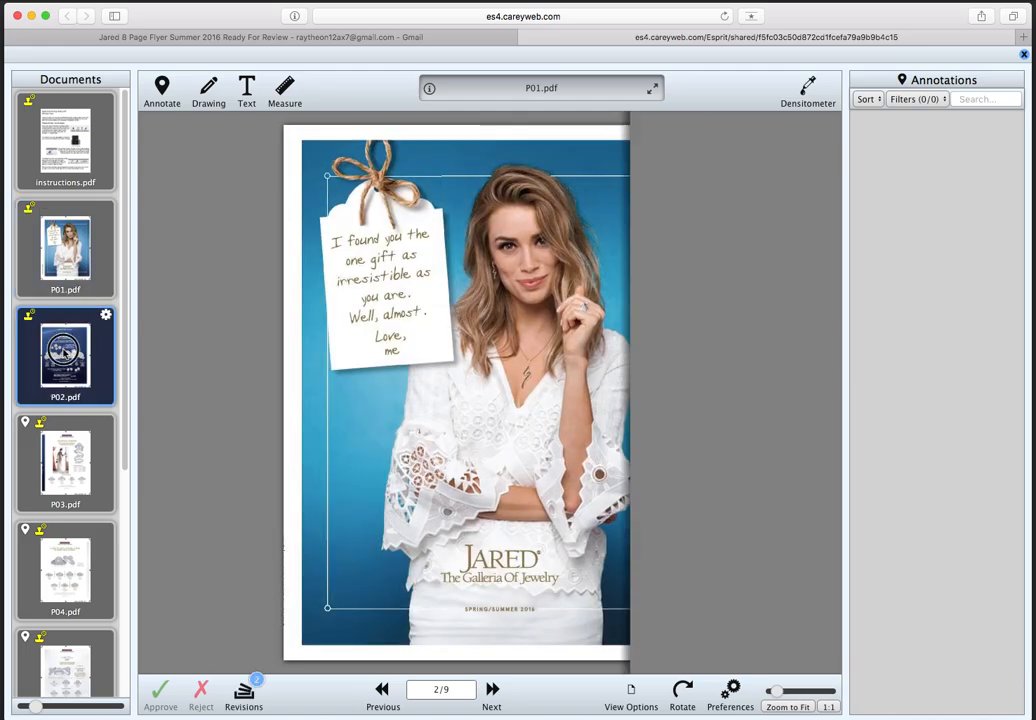
left_click(66, 465)
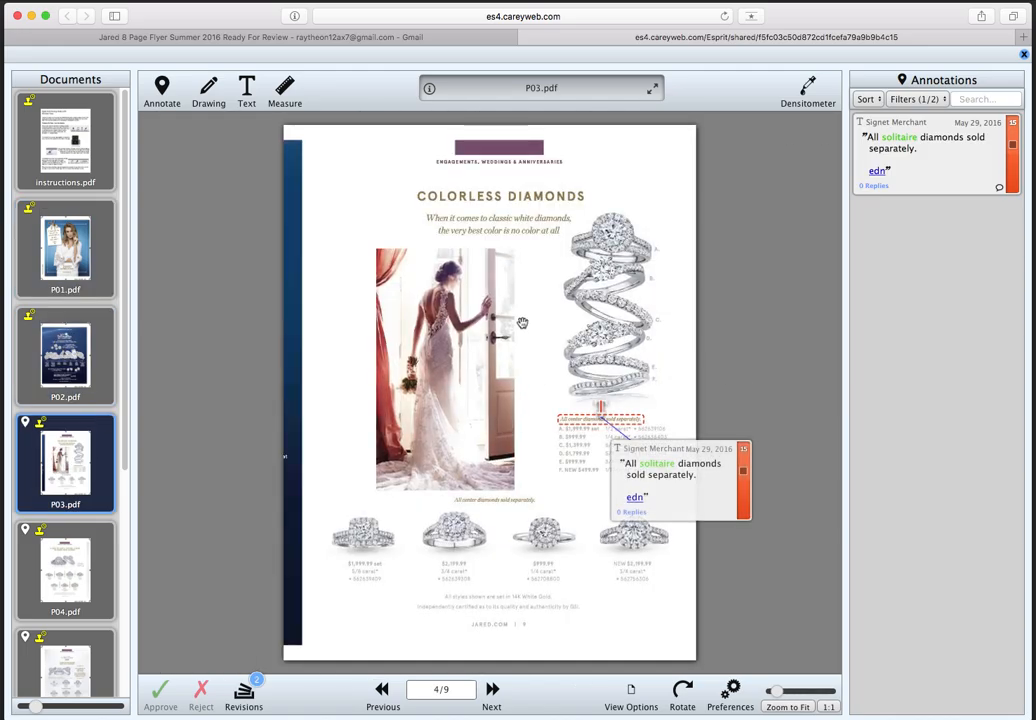
left_click(78, 238)
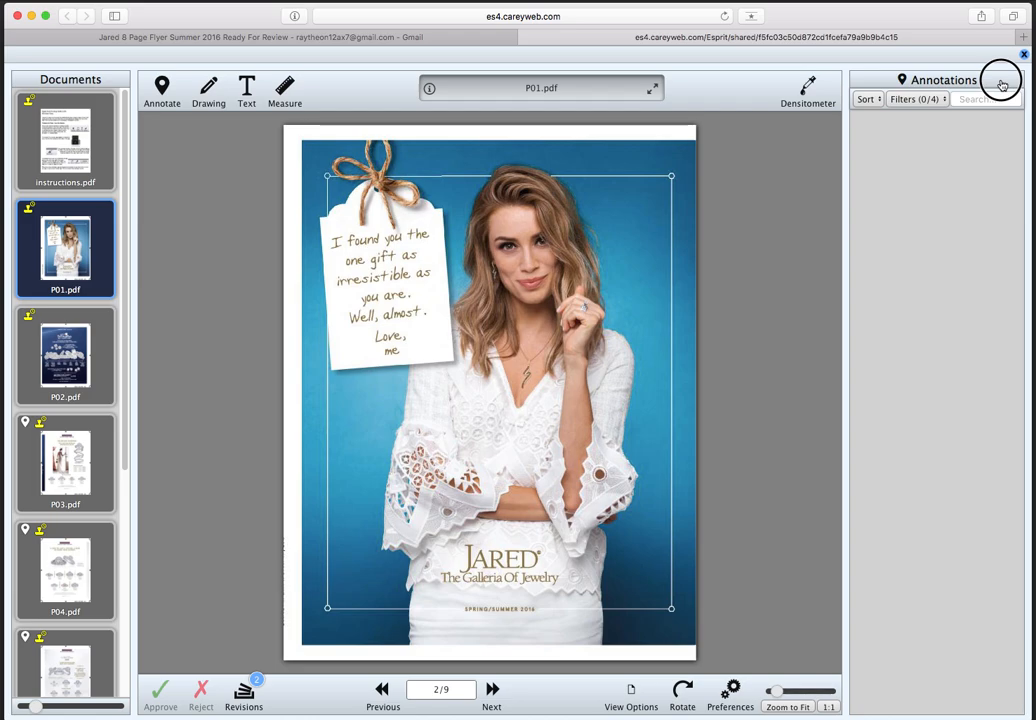
On page P02.pdf, add a paragraph text annotation to the "For the woman who shines brightest" tagline.
left_click(60, 367)
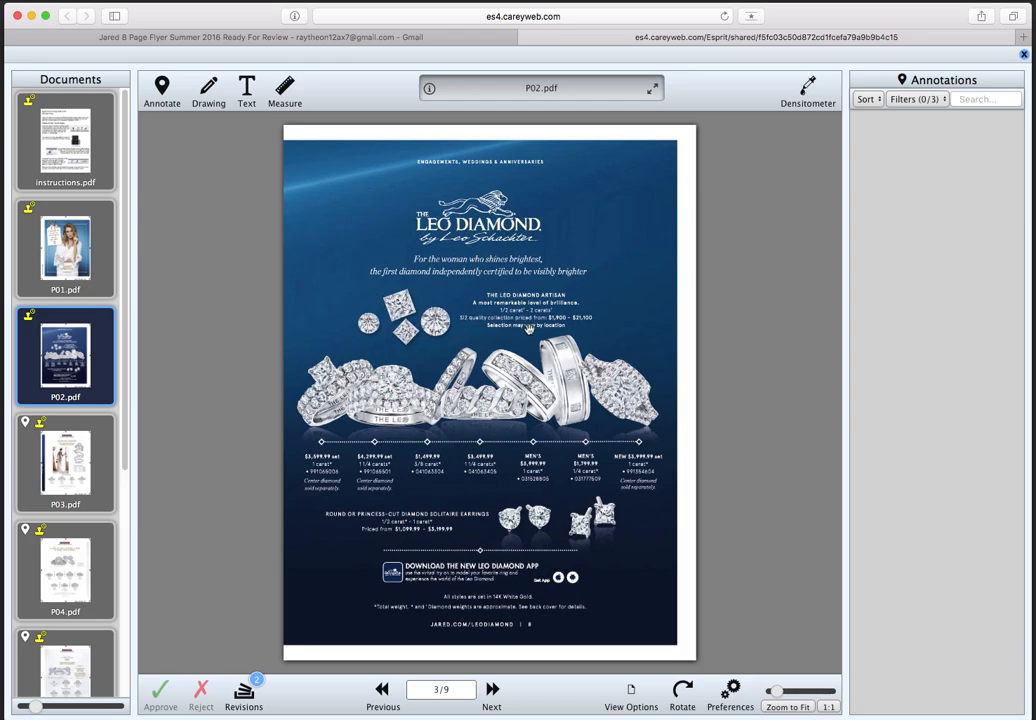
scroll(510, 299, "up", 5)
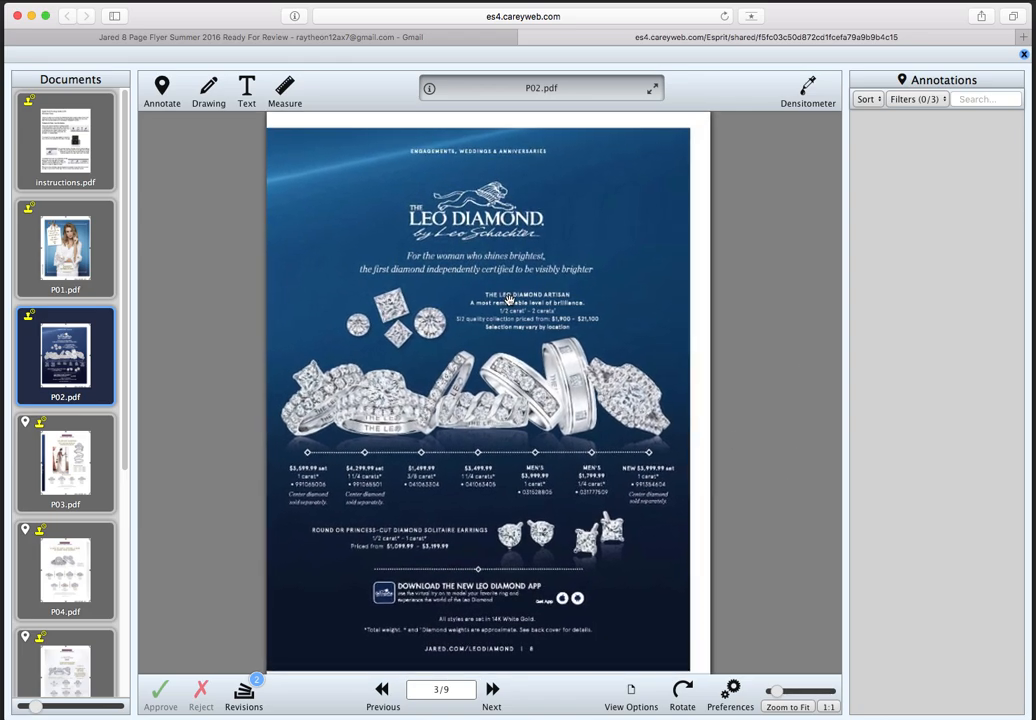
left_click_drag(777, 690, 787, 692)
mouse_move(347, 306)
left_mouse_down()
mouse_move(511, 402)
mouse_move(532, 442)
mouse_move(528, 463)
left_mouse_up()
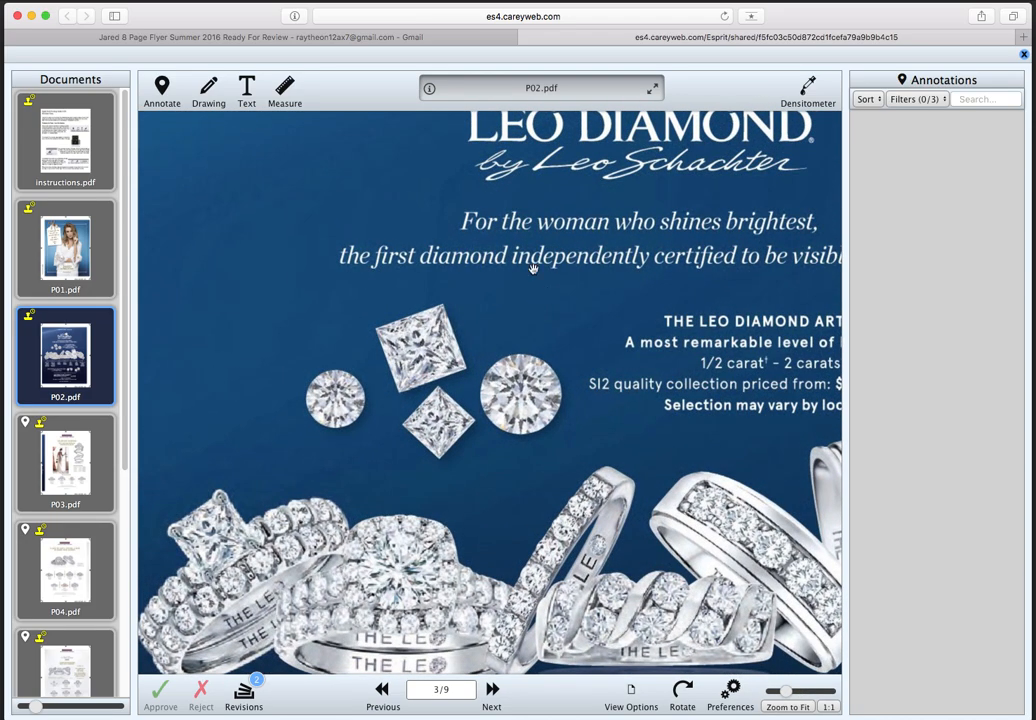
left_click(252, 96)
left_click(257, 97)
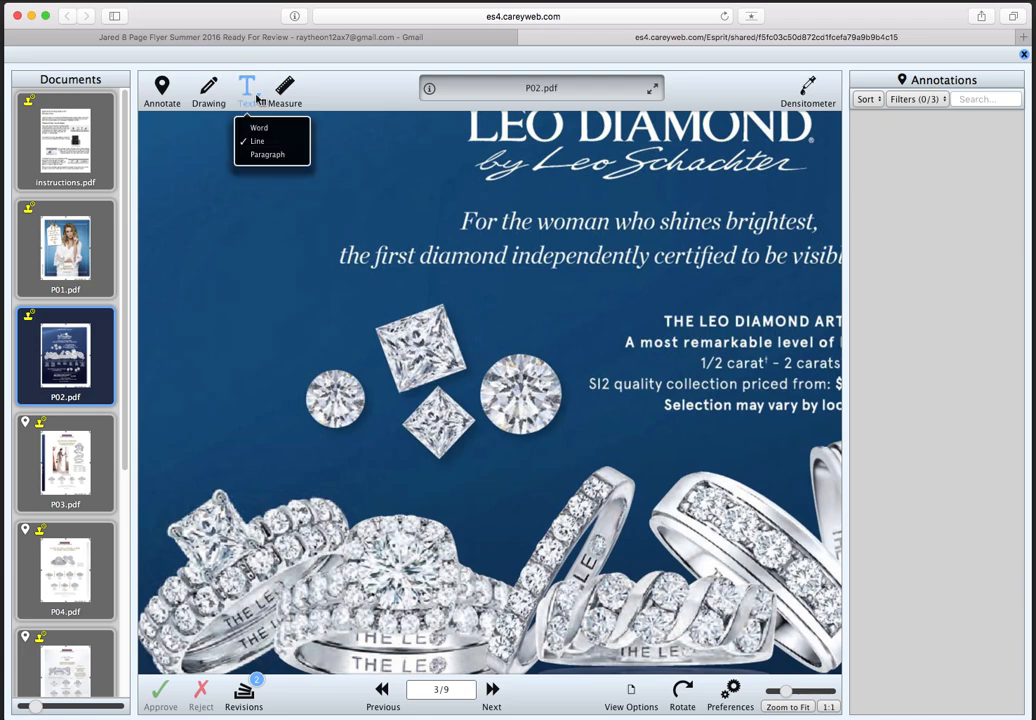
left_click(272, 157)
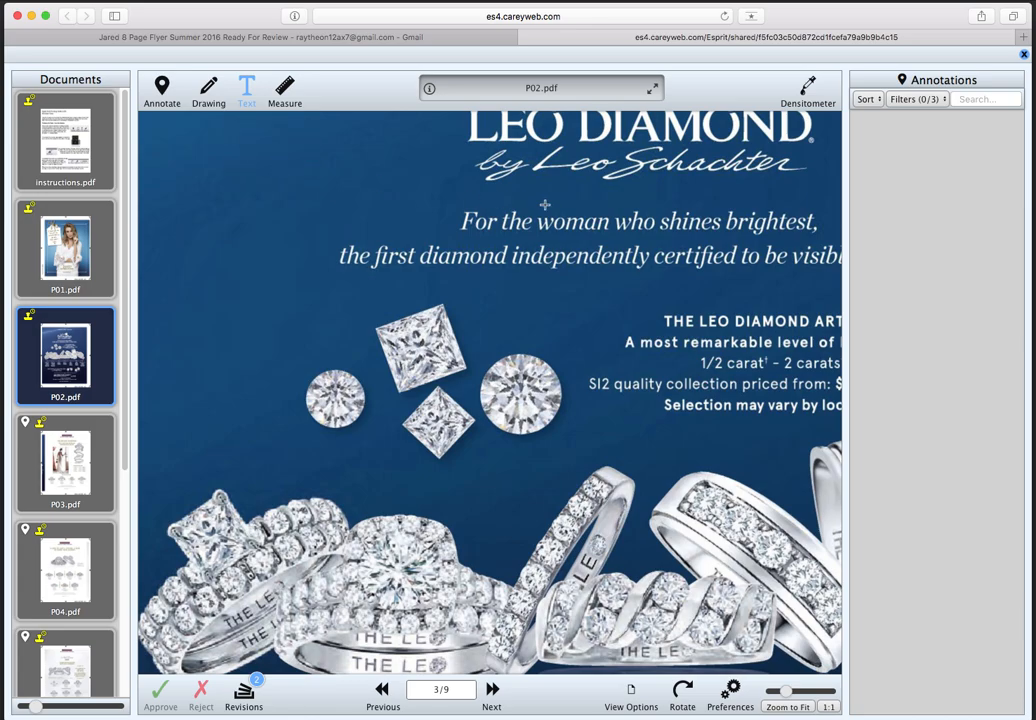
left_click(597, 222)
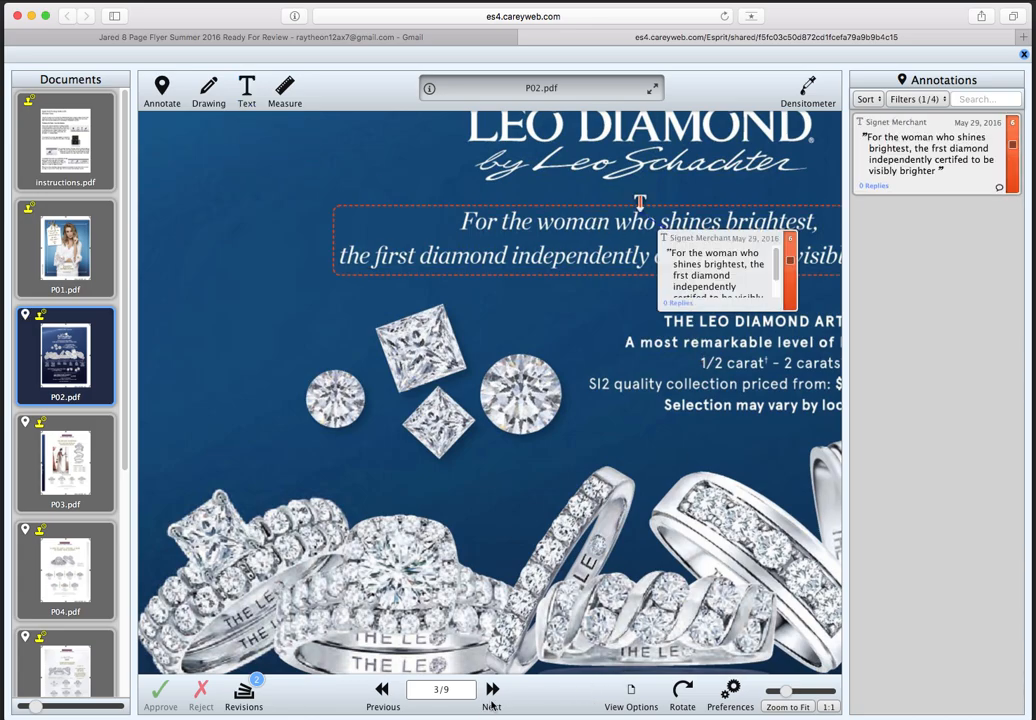
Move the tagline annotation's note clear of the tagline and replace the word "diamond" with "solitaire" in its text.
mouse_move(664, 408)
left_mouse_down()
mouse_move(588, 409)
mouse_move(475, 432)
mouse_move(515, 438)
left_mouse_up()
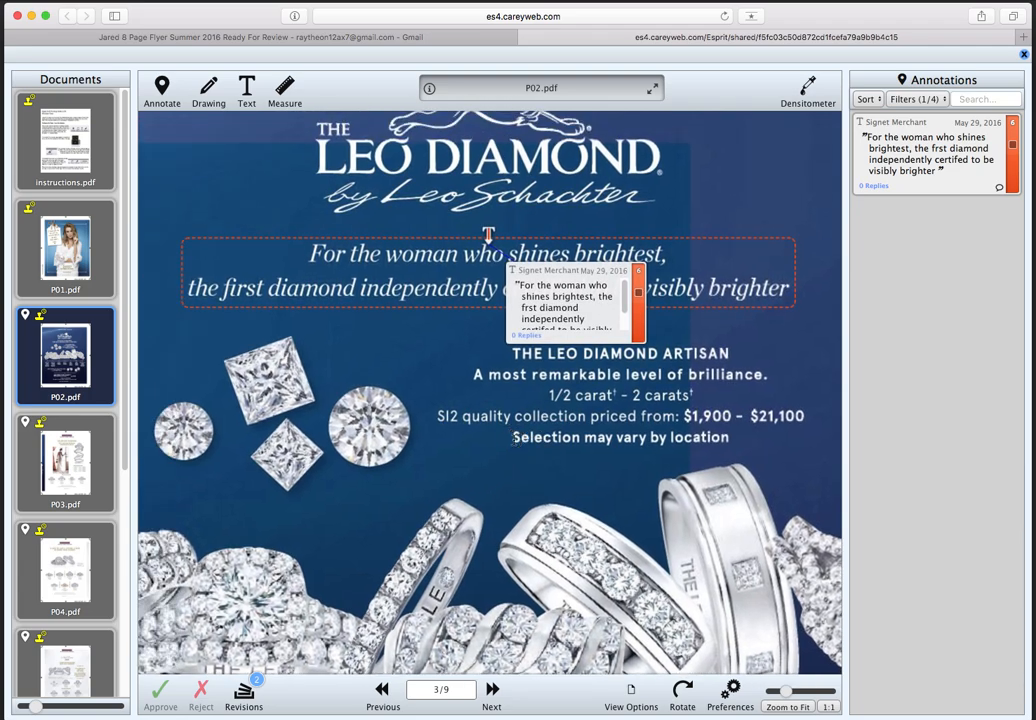
left_click_drag(621, 341, 636, 437)
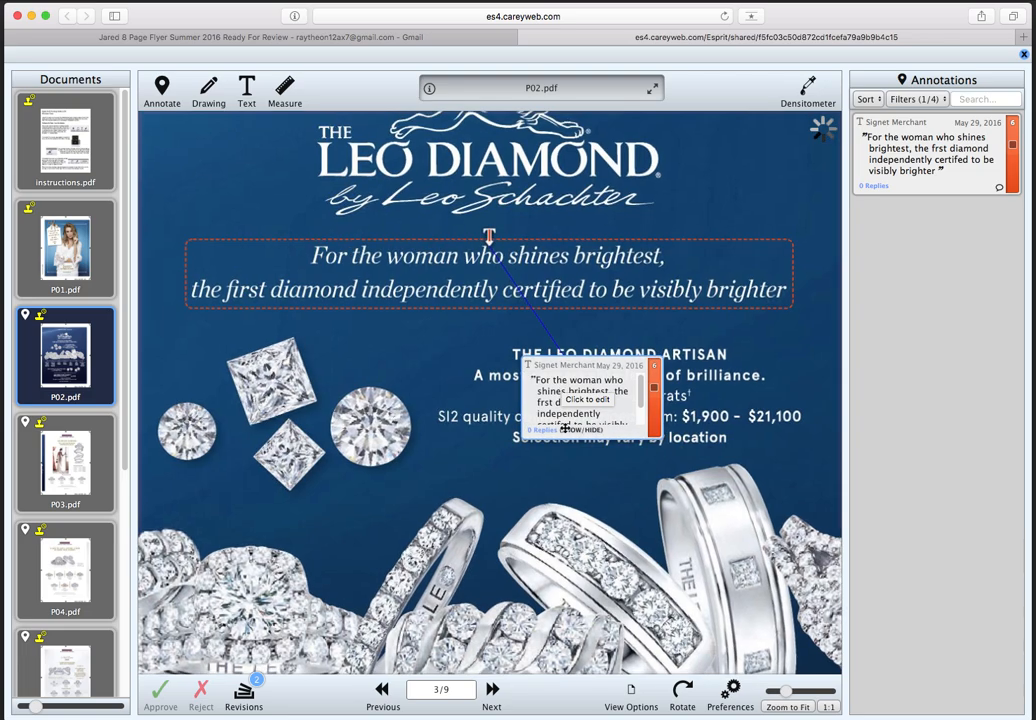
double_click(580, 401)
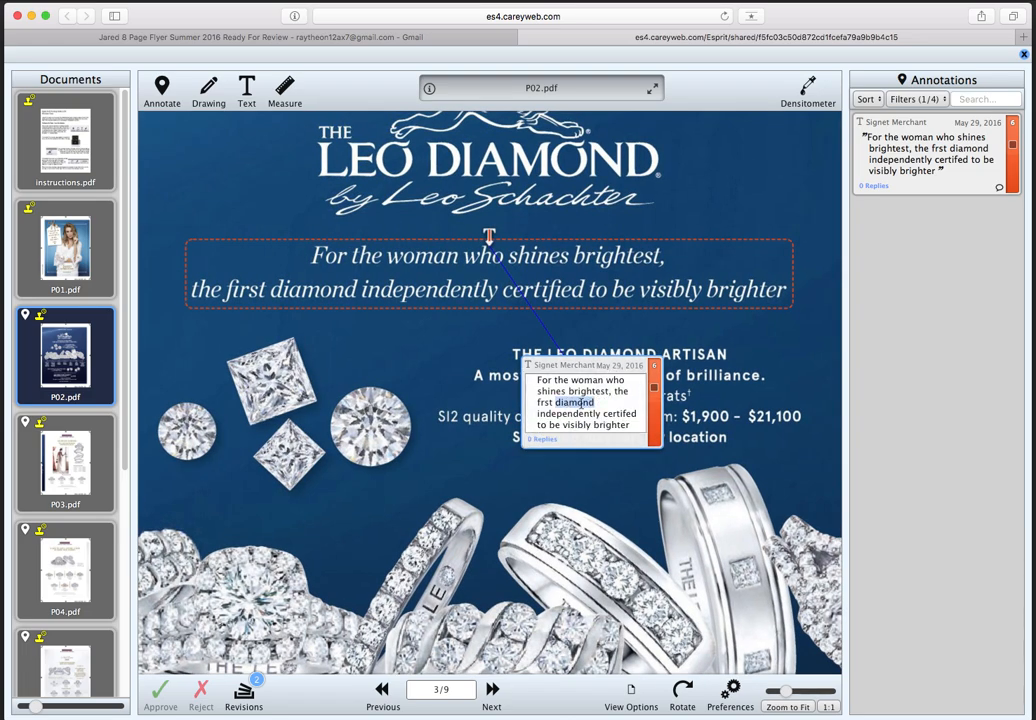
type("solitaire")
left_click(955, 335)
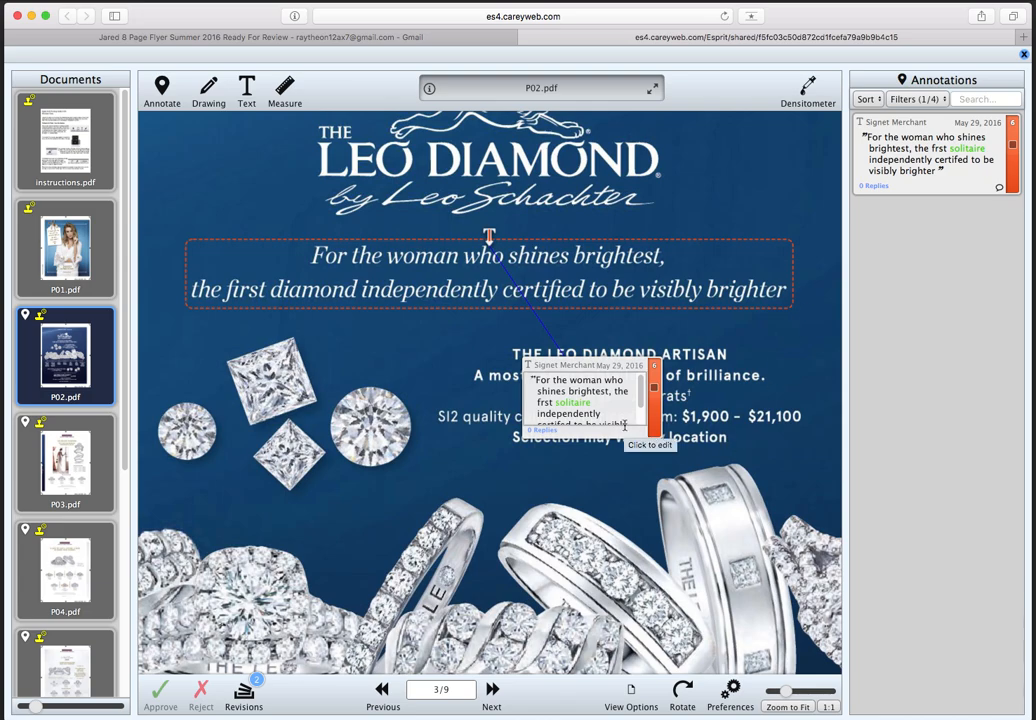
Check the replaced word's original in the tagline note and sign the note with the reviewer's initials on a separate line at the end.
mouse_move(567, 405)
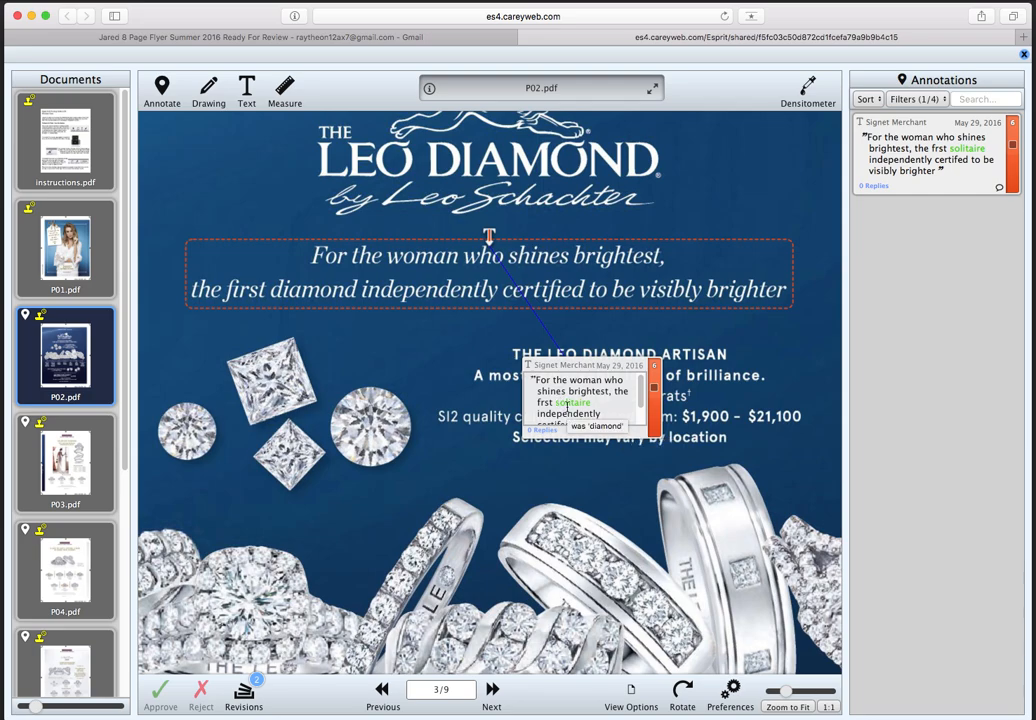
scroll(609, 418, "down", 2)
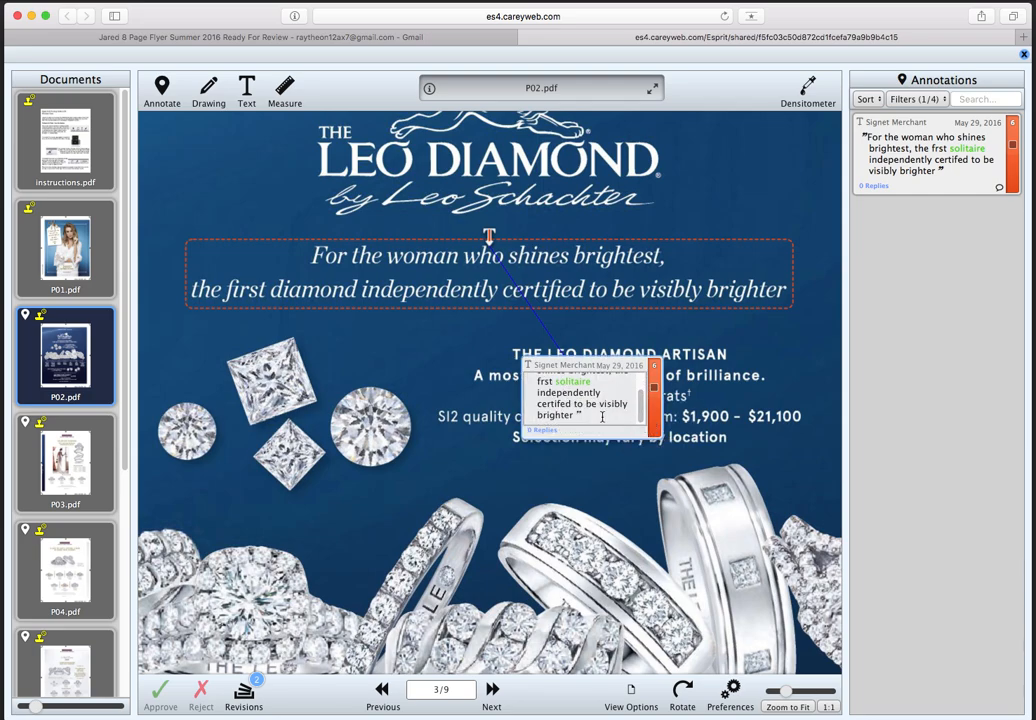
left_click(609, 418)
key("Return")
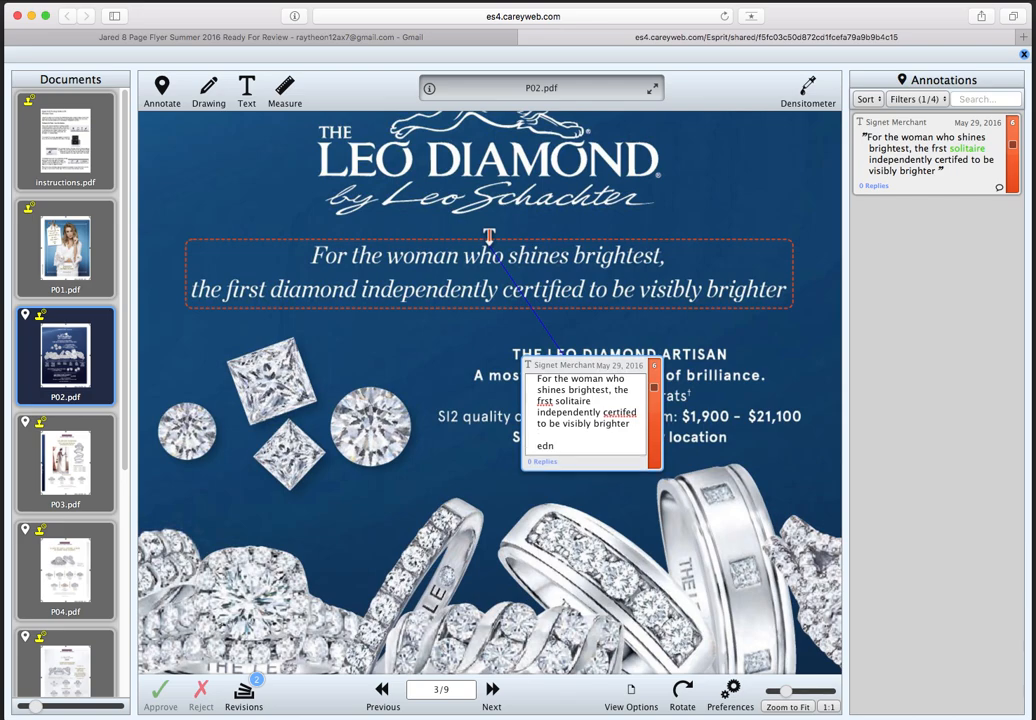
type("edn")
left_click(909, 322)
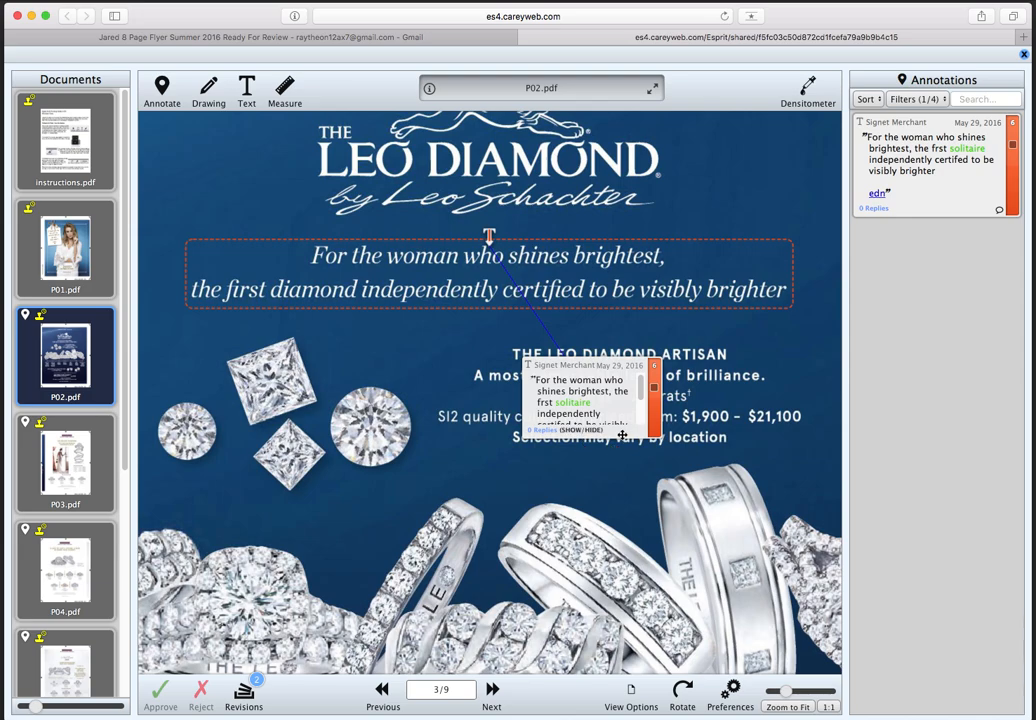
mouse_move(639, 394)
left_mouse_down()
mouse_move(638, 419)
mouse_move(640, 379)
left_mouse_up()
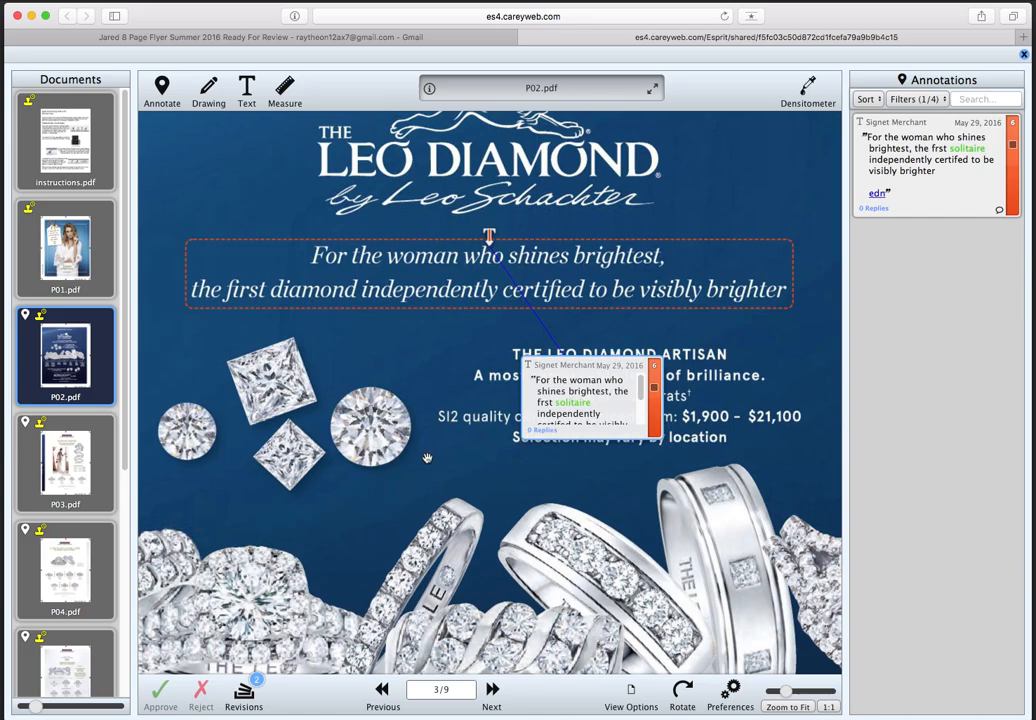
Draw an ellipse around the two pairs of solitaire earrings on page P02.pdf.
scroll(427, 458, "down", 5)
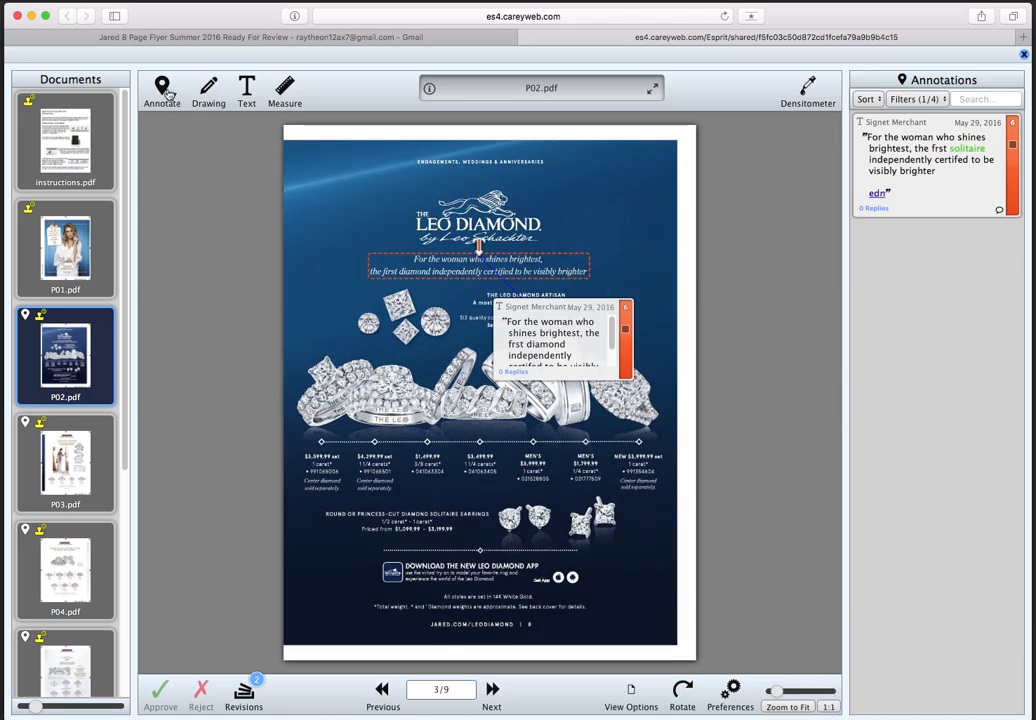
left_click(208, 90)
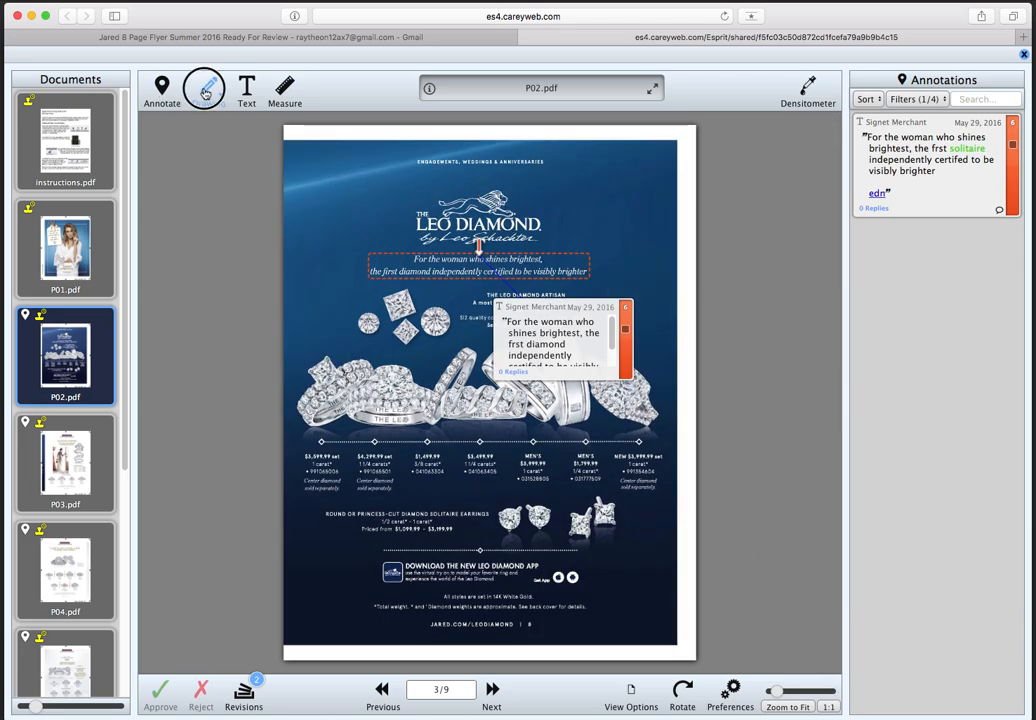
left_click(223, 98)
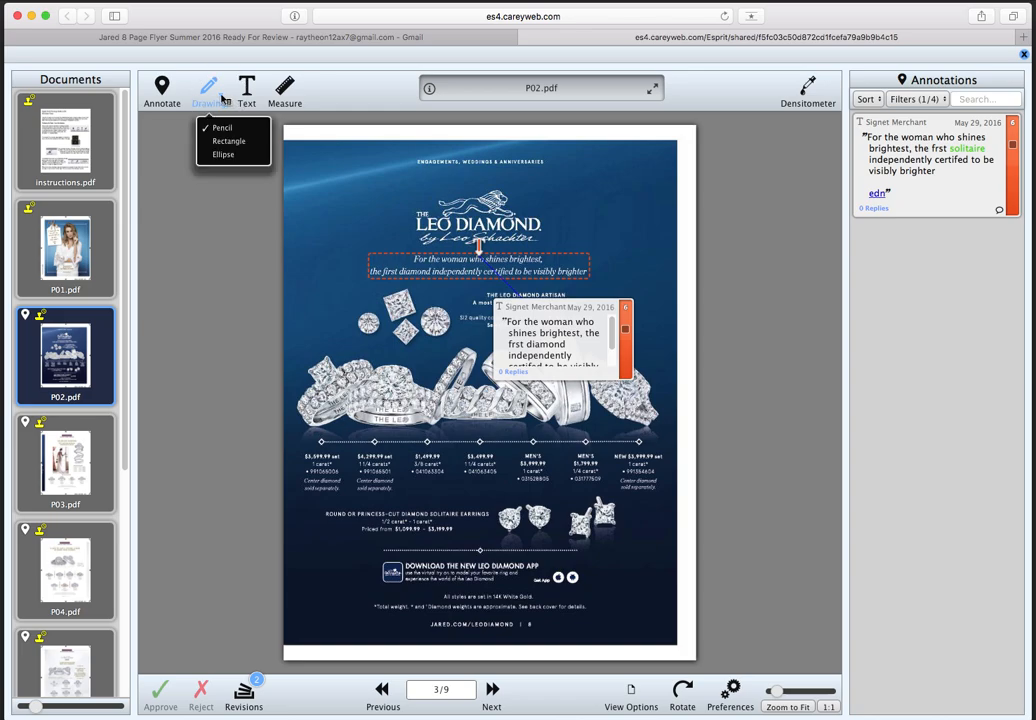
left_click(223, 156)
left_click_drag(476, 466, 634, 557)
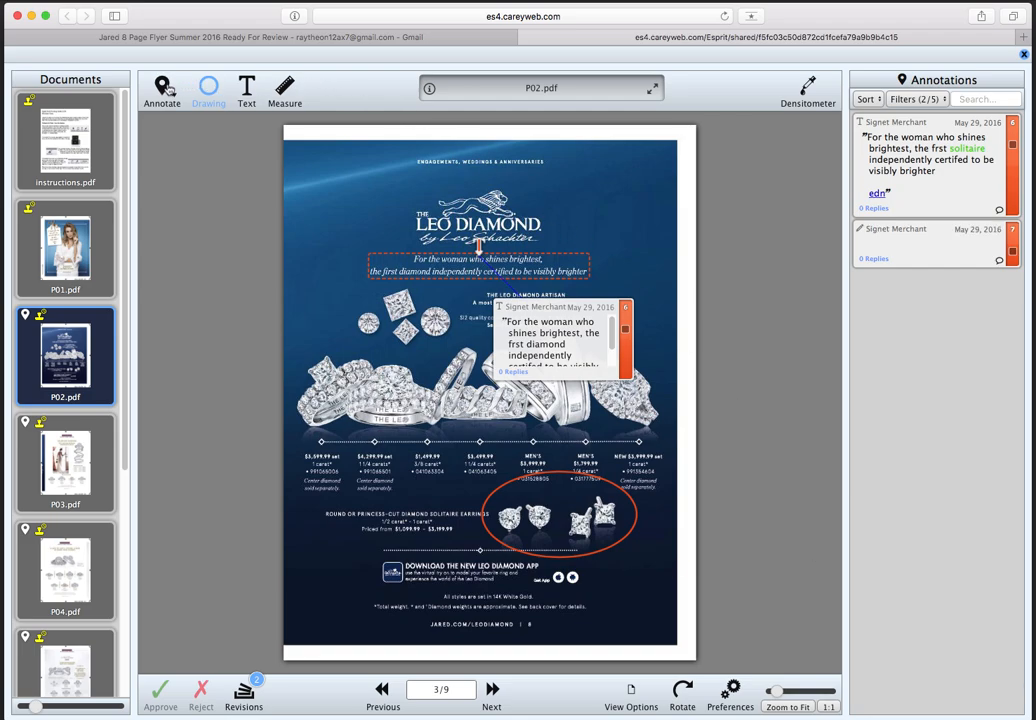
Place an annotation pin on the circled earrings and move its note outside the ellipse.
left_click(162, 88)
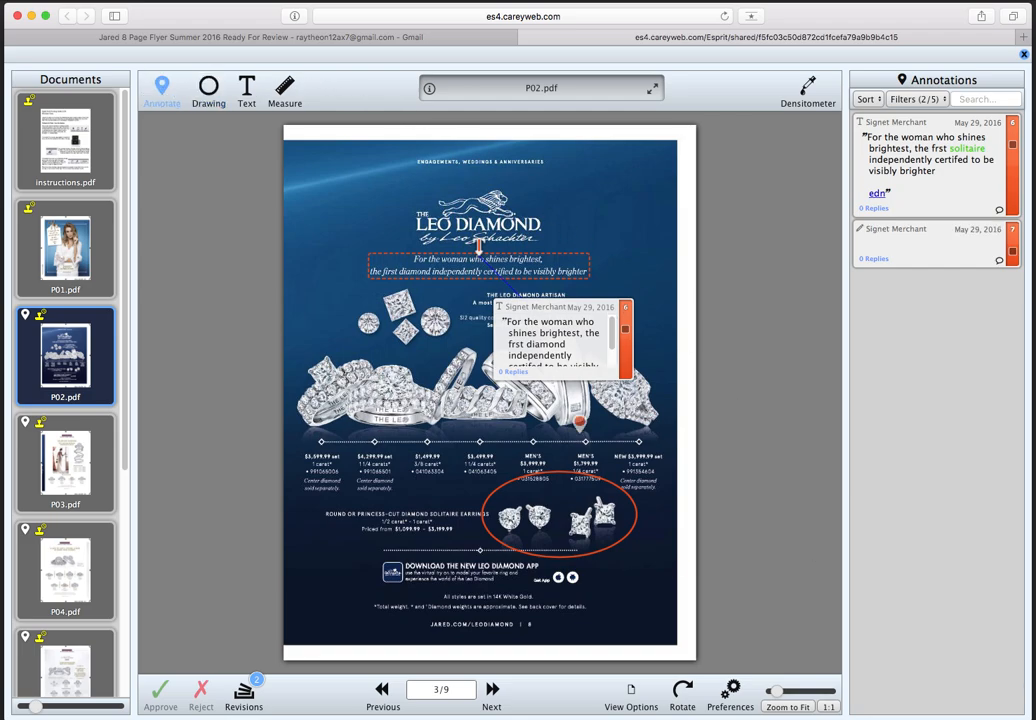
left_click(516, 488)
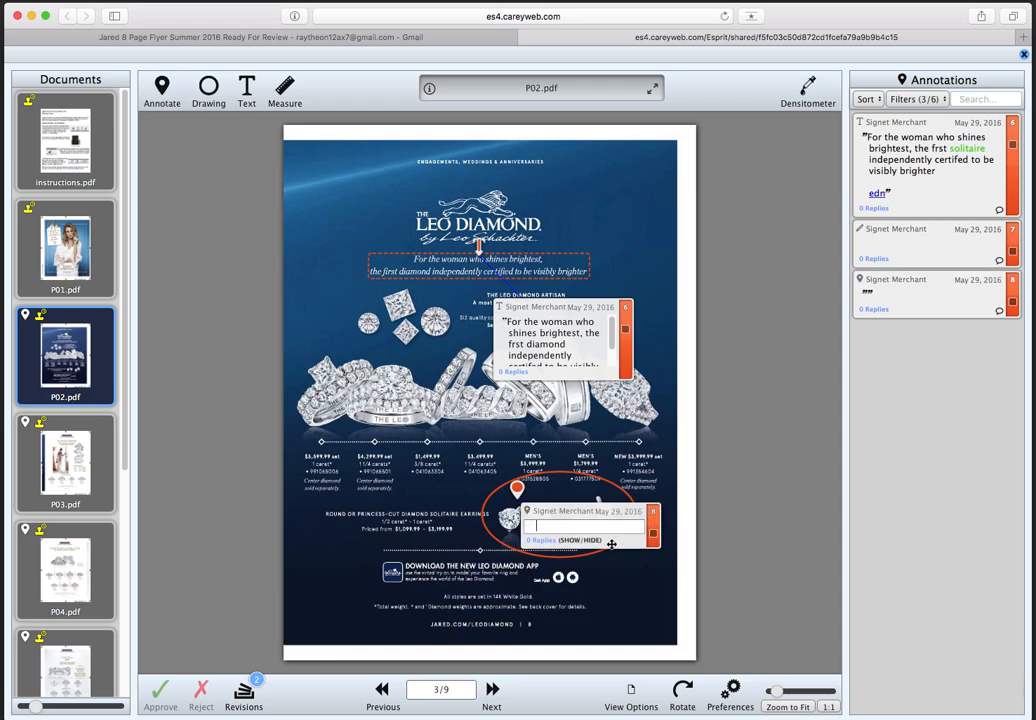
left_click_drag(624, 540, 455, 472)
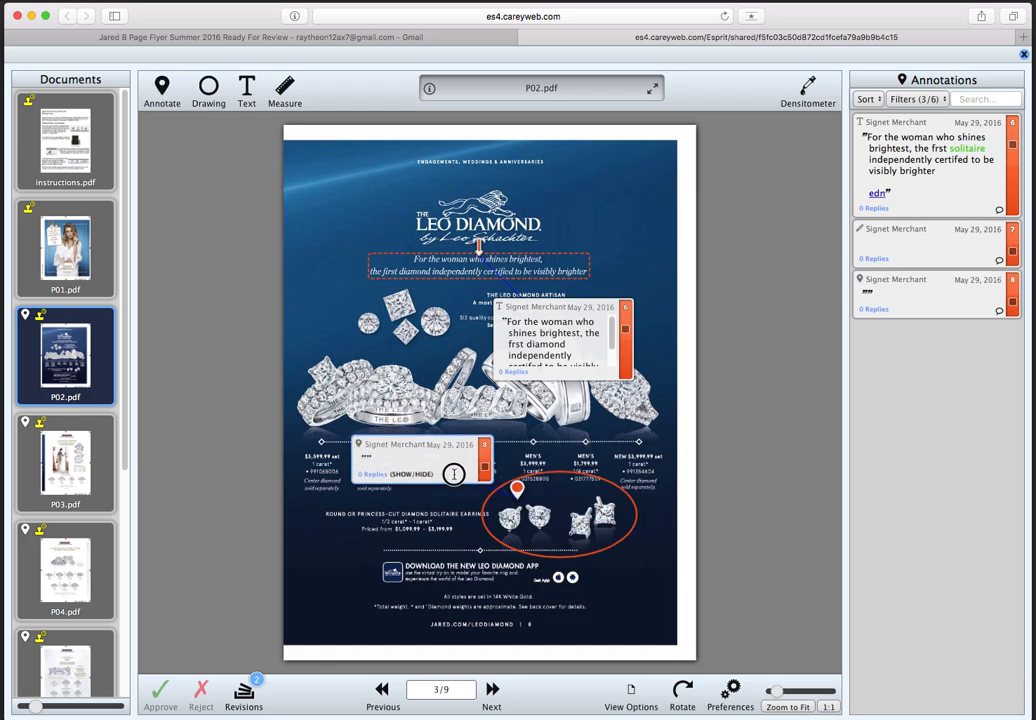
Enter the comment "these need to be rose gold metal" in the earrings note, signed with the reviewer's initials after a blank line.
left_click(367, 458)
type("thes")
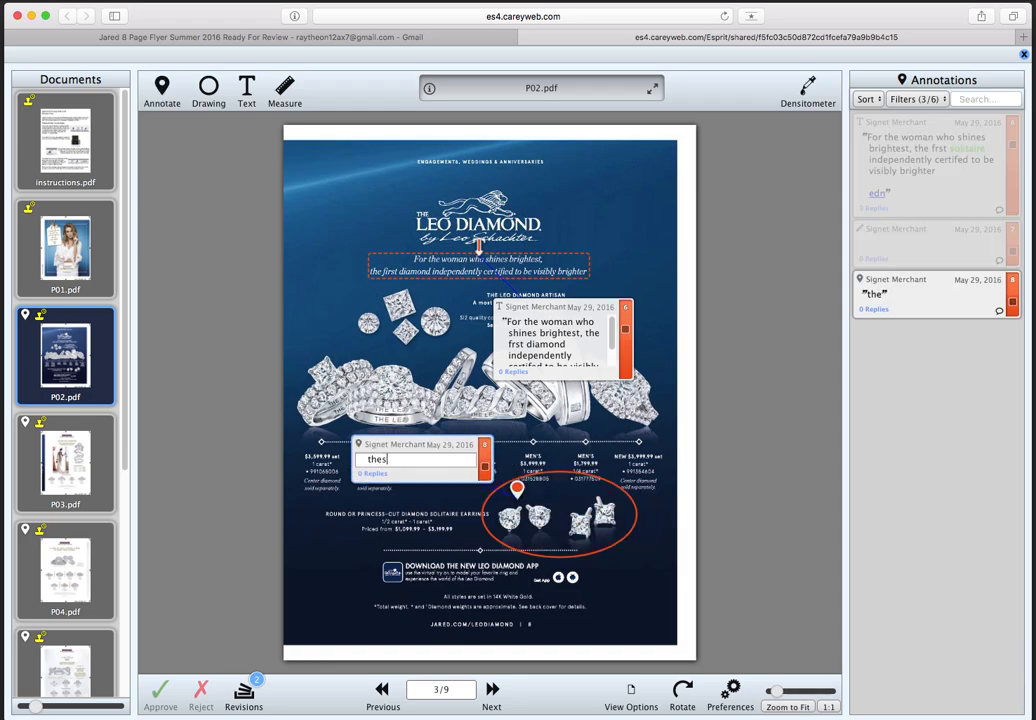
type("e n")
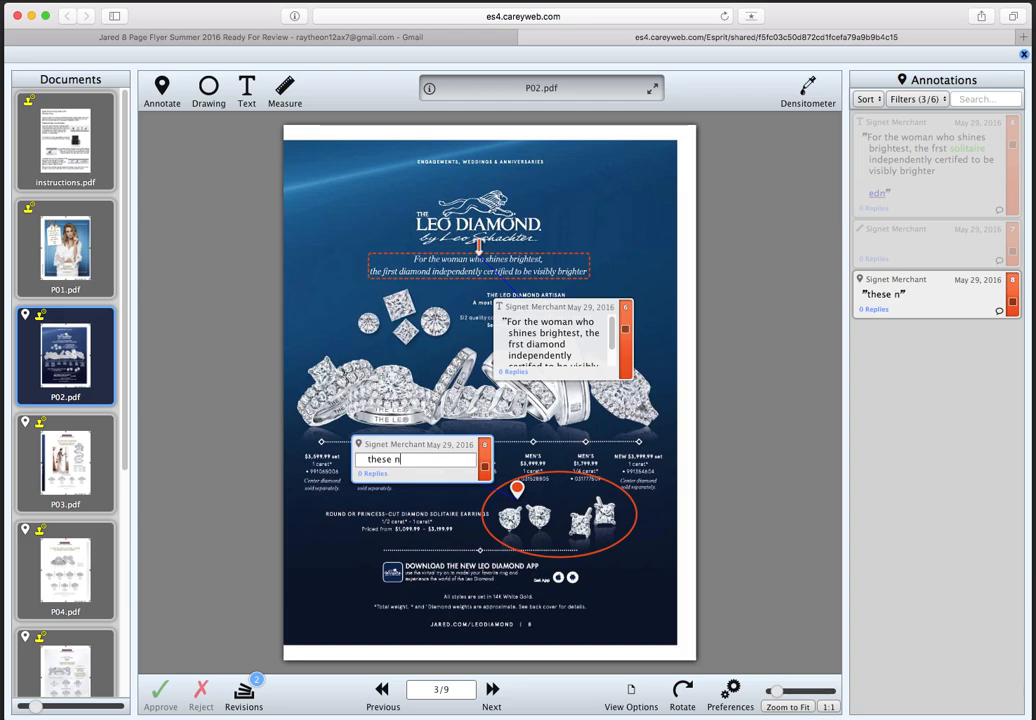
type("eed to be rose gold metal")
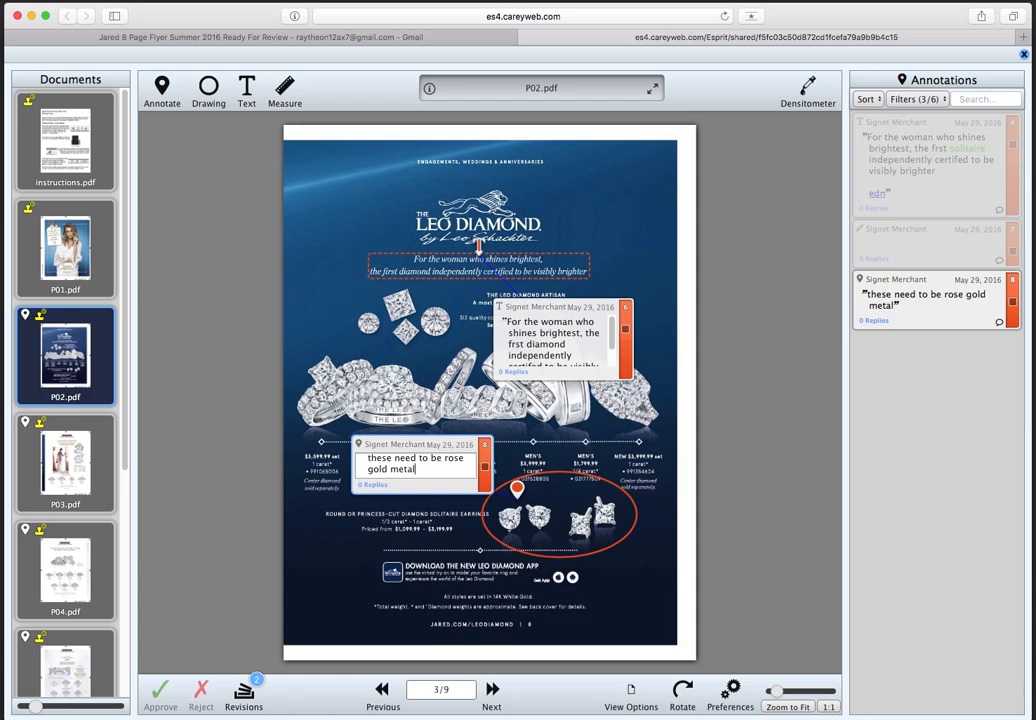
key("Return")
key("Return")
type("edn")
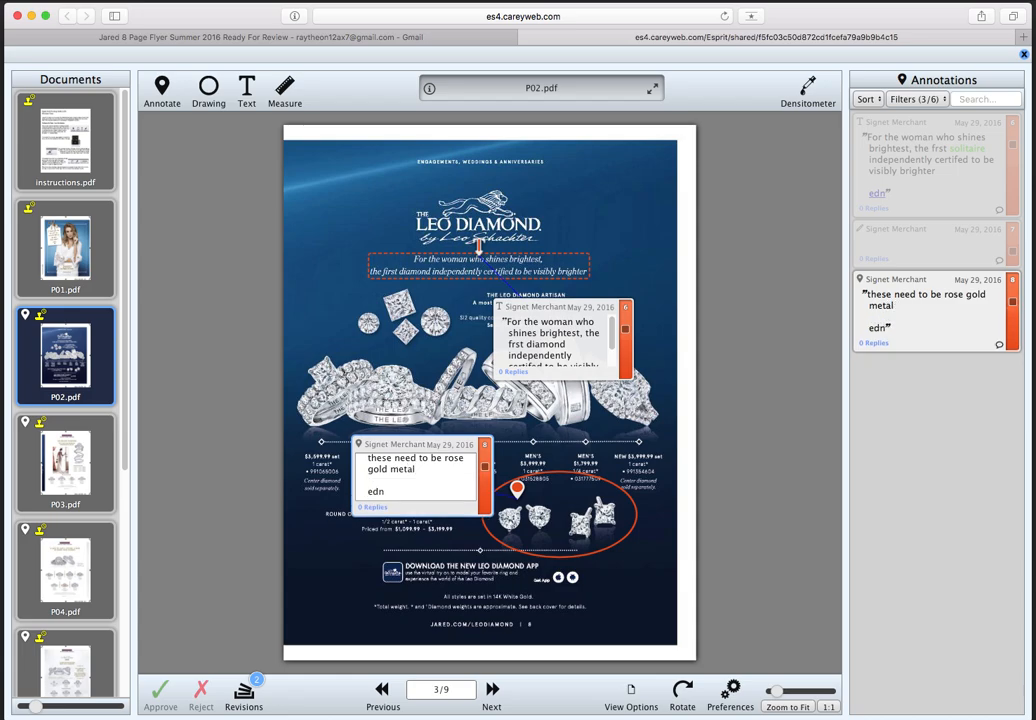
left_click(887, 465)
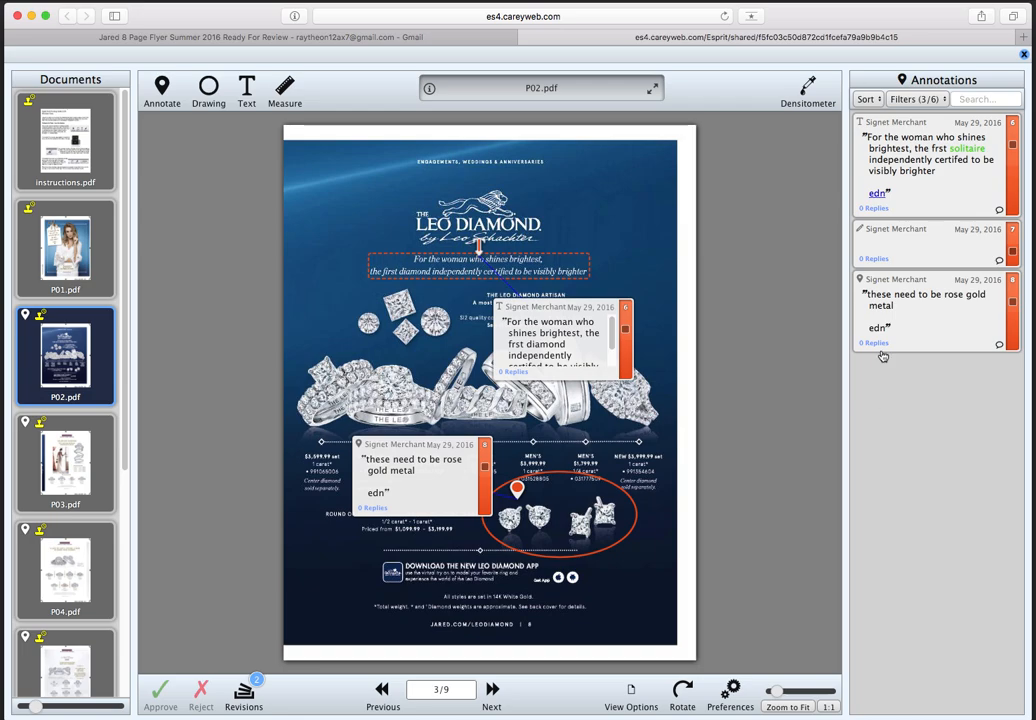
View page P03.pdf, open P04.pdf and move its price annotation's note below the price text it marks.
left_click(93, 480)
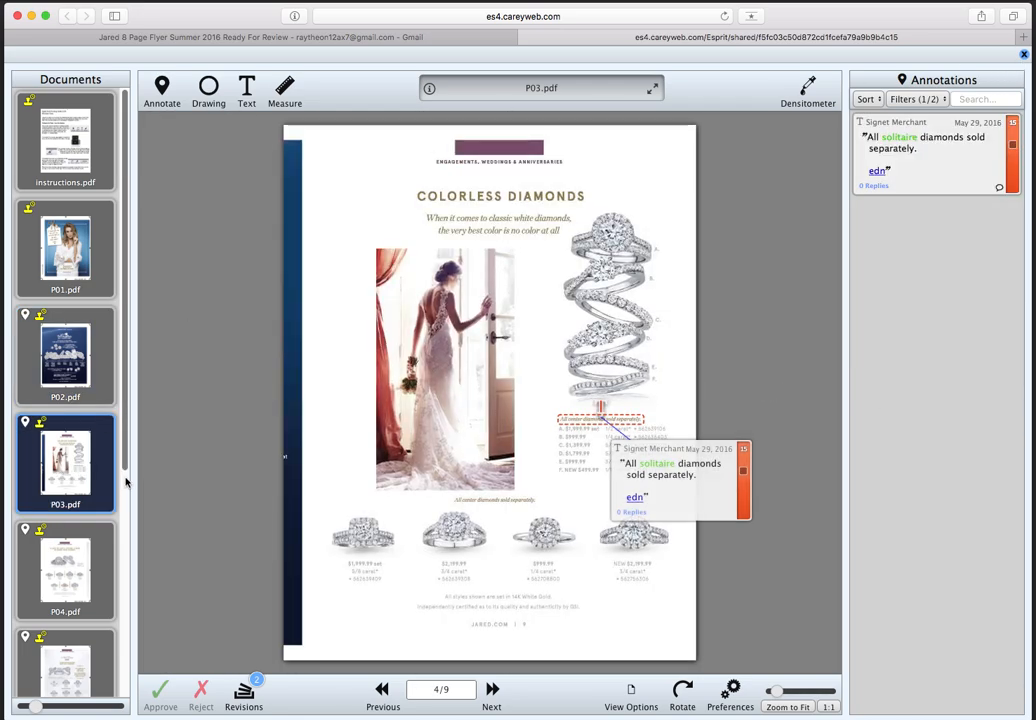
left_click(68, 570)
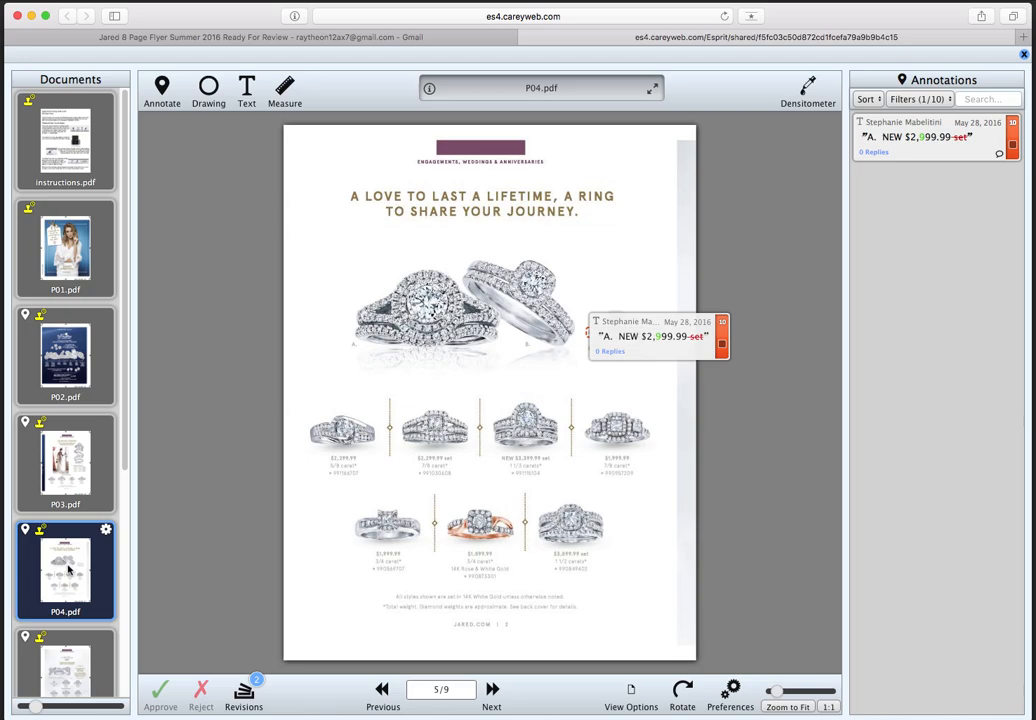
left_click_drag(704, 357, 638, 420)
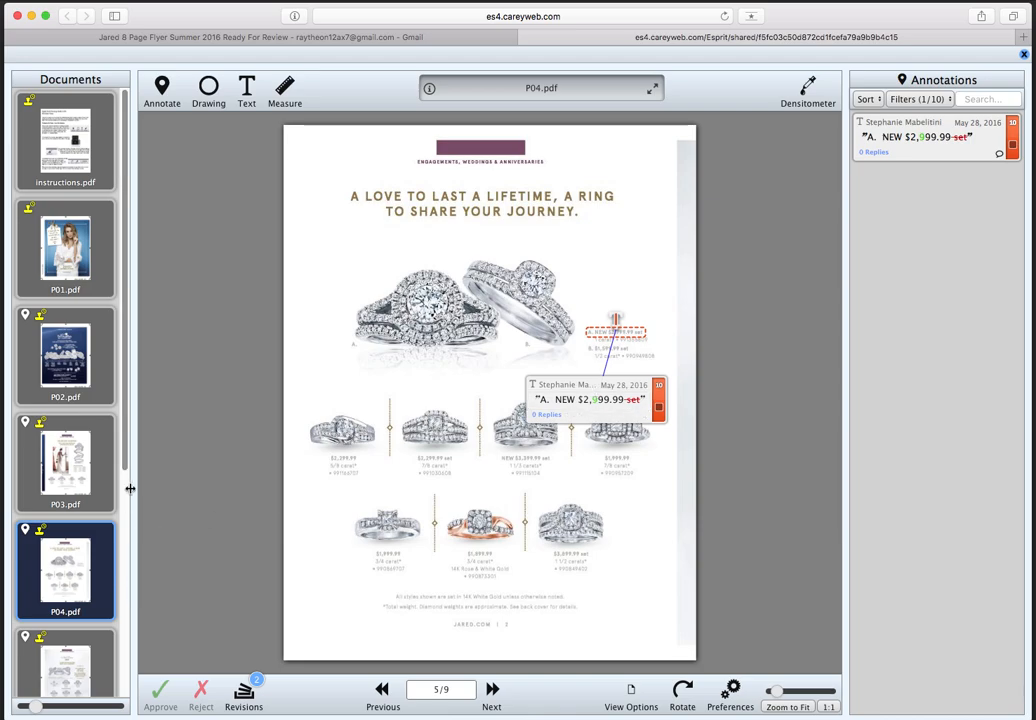
Open page P06.pdf and view its first revision with the merchant's annotations.
left_click_drag(126, 479, 125, 509)
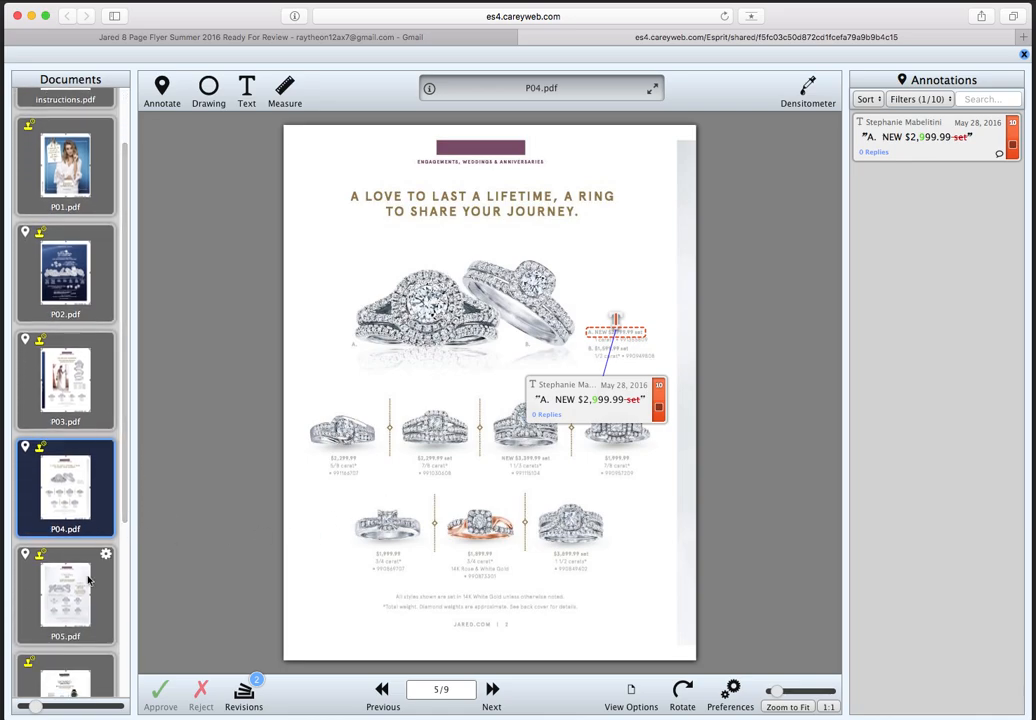
scroll(123, 525, "down", 5)
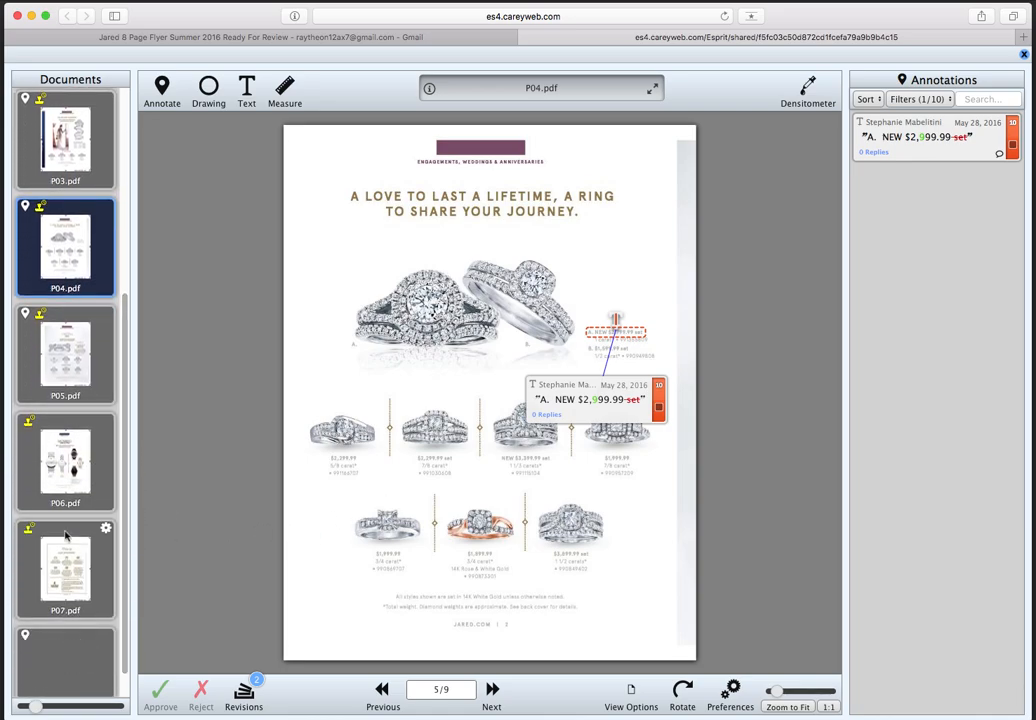
left_click(66, 476)
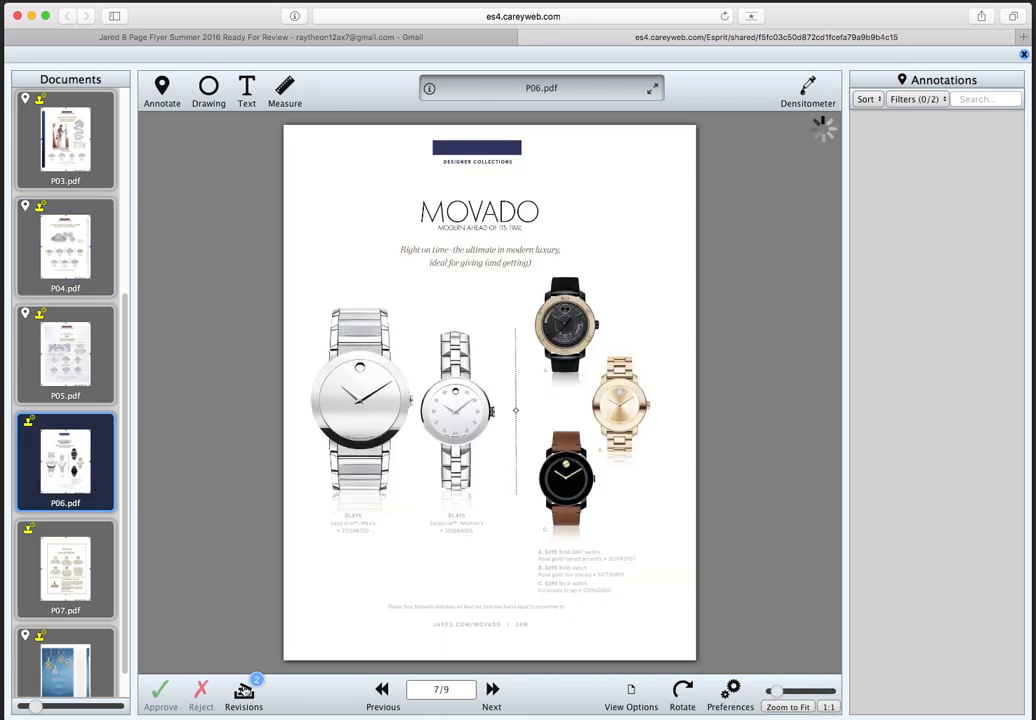
left_click(272, 692)
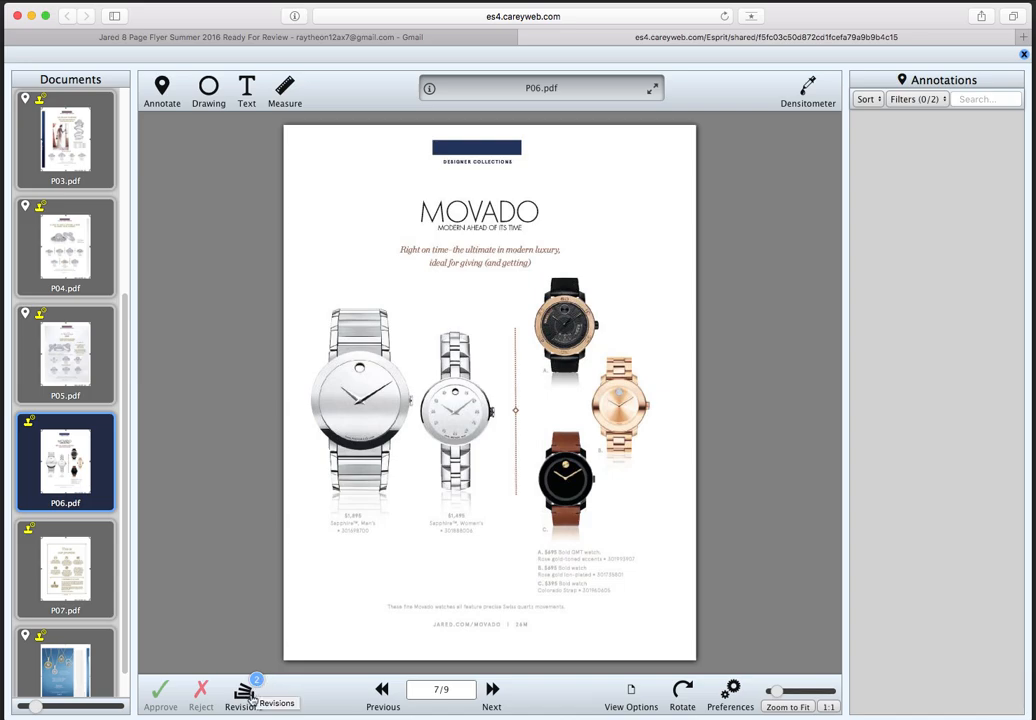
left_click(246, 692)
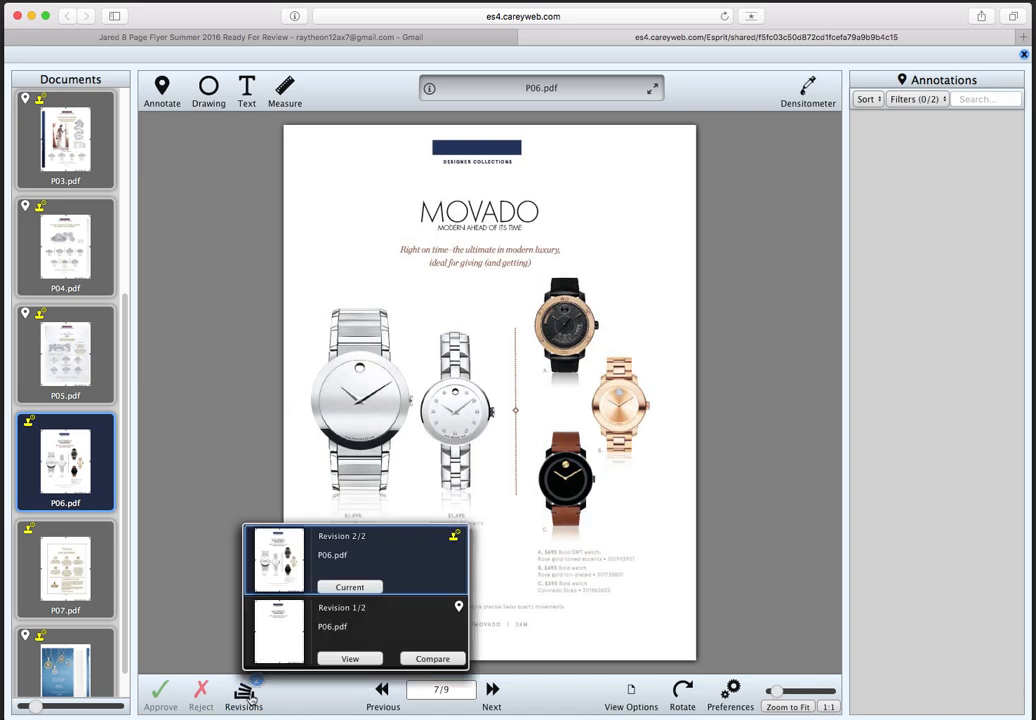
left_click(350, 659)
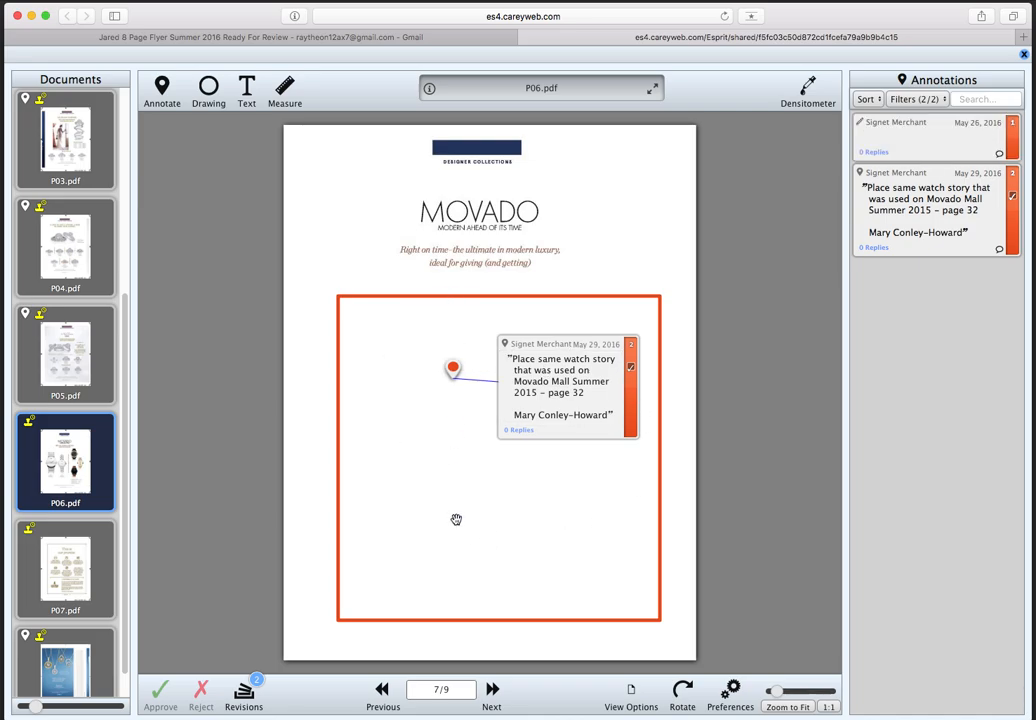
Return P06.pdf to its current revision and start comparing it with revision 1/2.
left_click(245, 691)
left_click(349, 587)
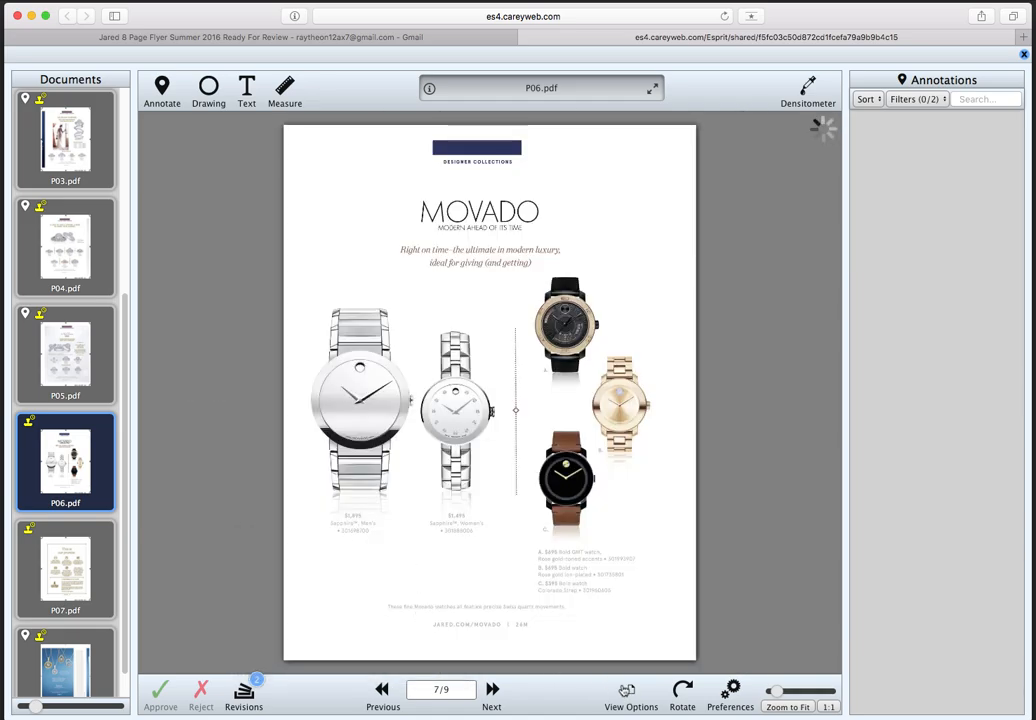
left_click(248, 691)
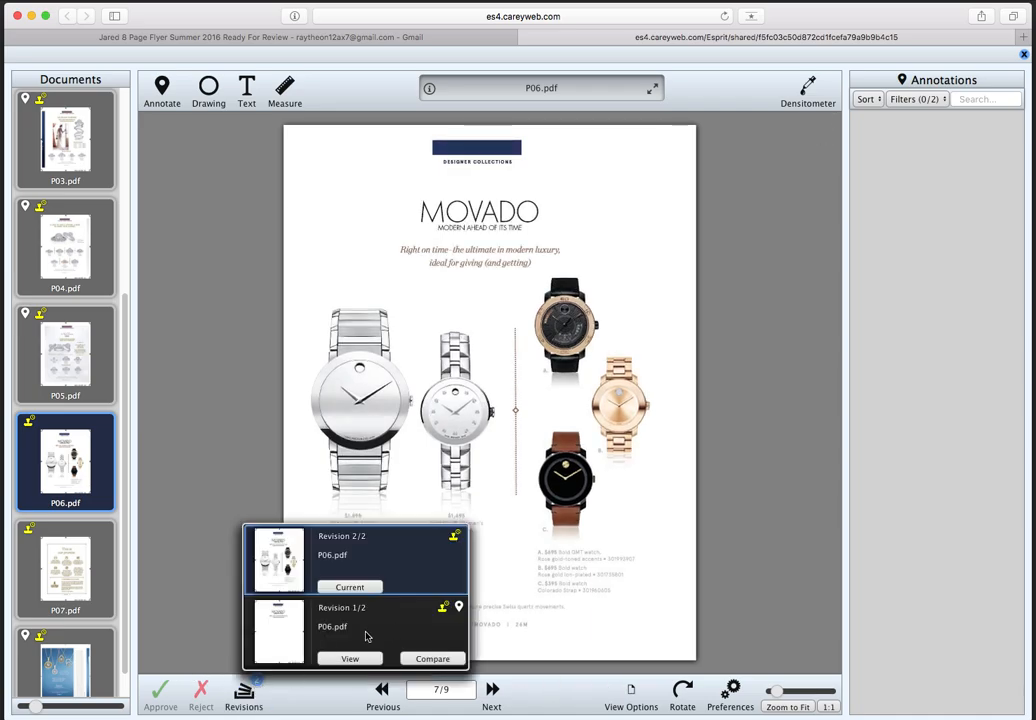
left_click(434, 660)
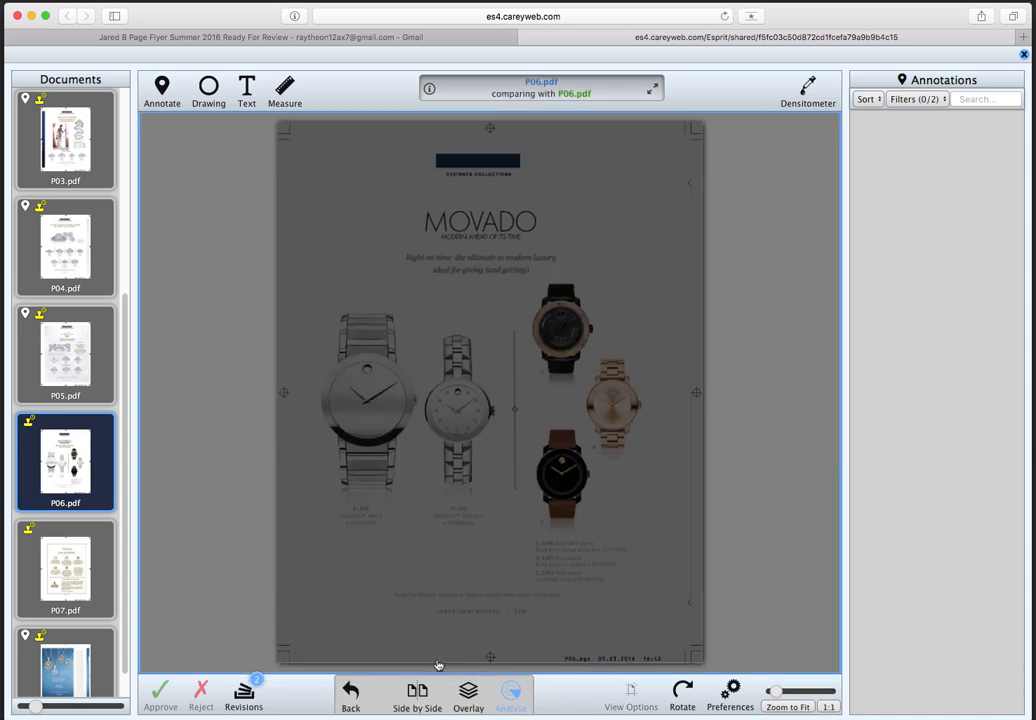
Show the two P06.pdf revisions side by side and check the placed watches against the note requesting them.
left_click(430, 698)
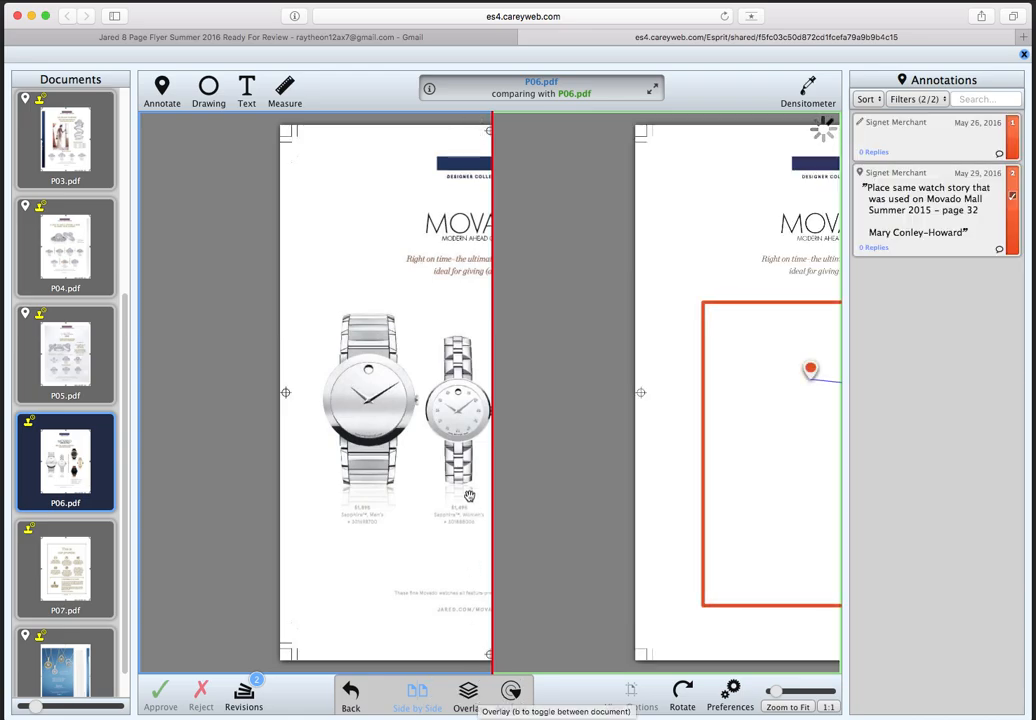
scroll(289, 465, "right", 3)
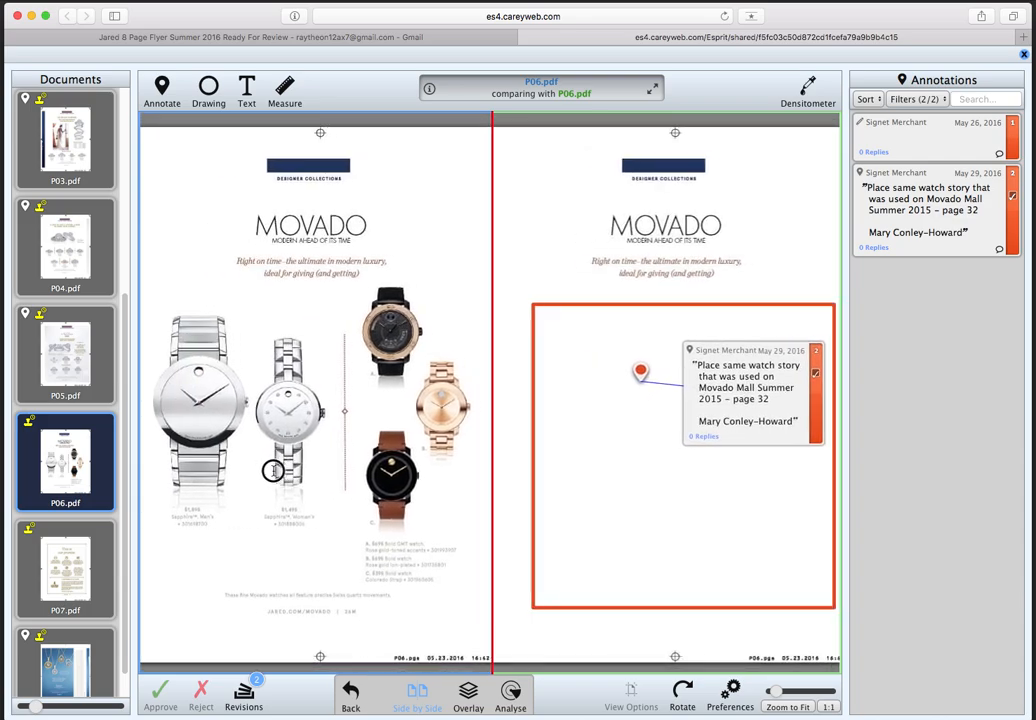
scroll(286, 472, "left", 3)
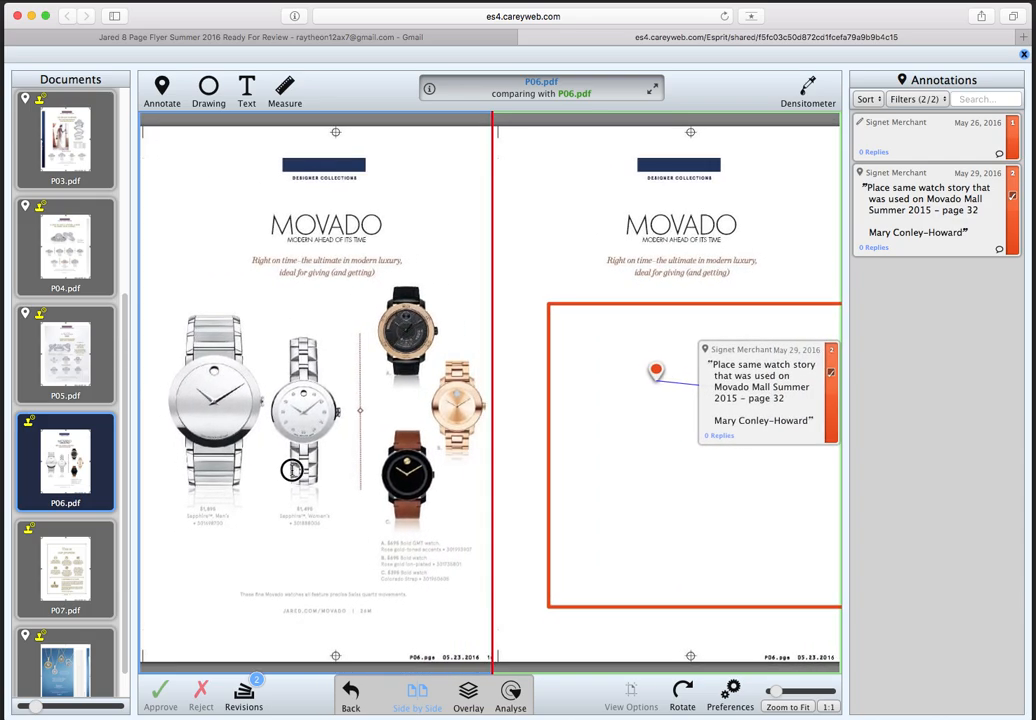
scroll(313, 470, "right", 2)
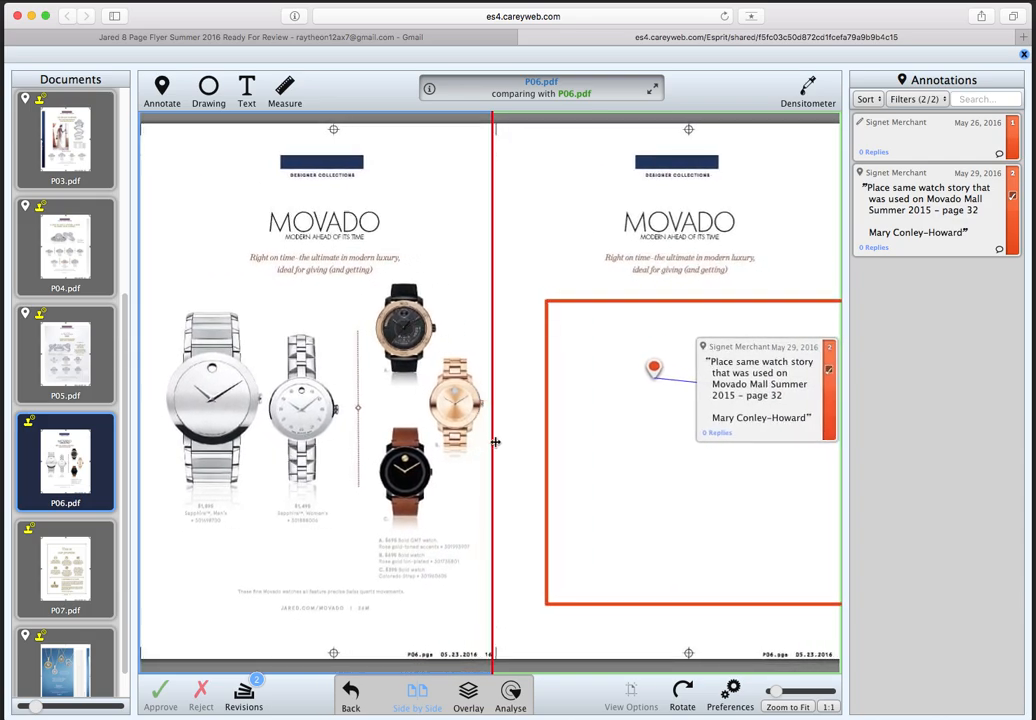
scroll(483, 439, "right", 3)
scroll(412, 442, "left", 4)
scroll(568, 448, "left", 2)
scroll(516, 446, "right", 3)
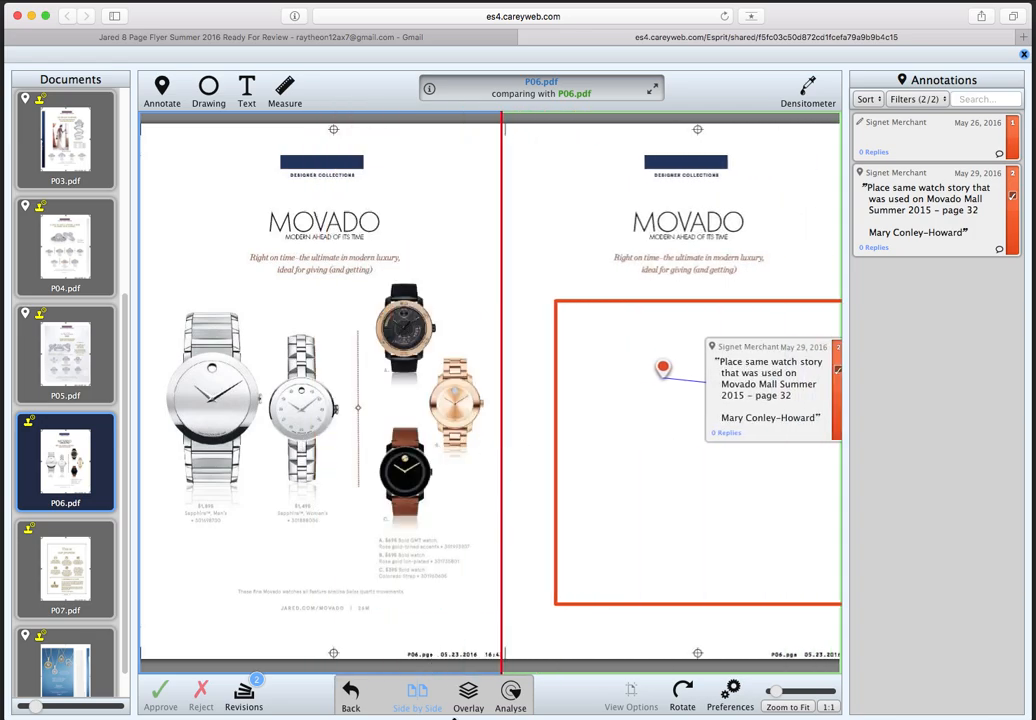
Try the overlay comparison of the two P06.pdf revisions and return to the side-by-side comparison.
left_click(473, 690)
mouse_move(492, 471)
left_mouse_down()
mouse_move(185, 458)
mouse_move(496, 464)
mouse_move(380, 434)
mouse_move(155, 446)
mouse_move(564, 451)
left_mouse_up()
left_click(420, 698)
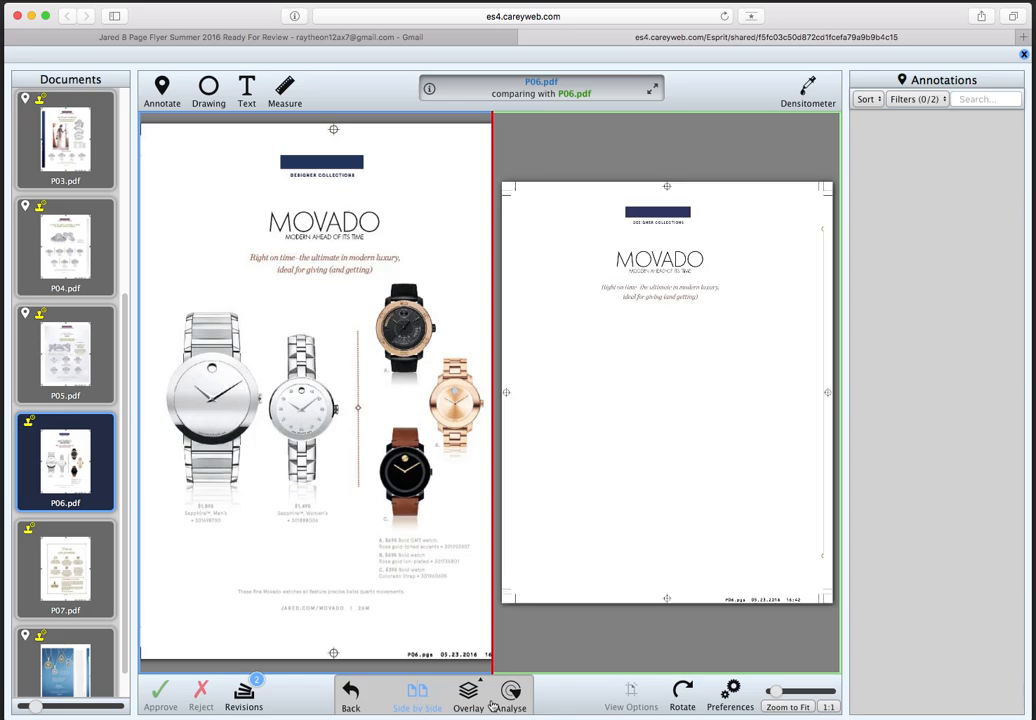
Inspect the watches area of both P06.pdf revisions at a closer zoom in the side-by-side comparison.
mouse_move(598, 430)
left_mouse_down()
mouse_move(488, 389)
mouse_move(578, 395)
left_mouse_up()
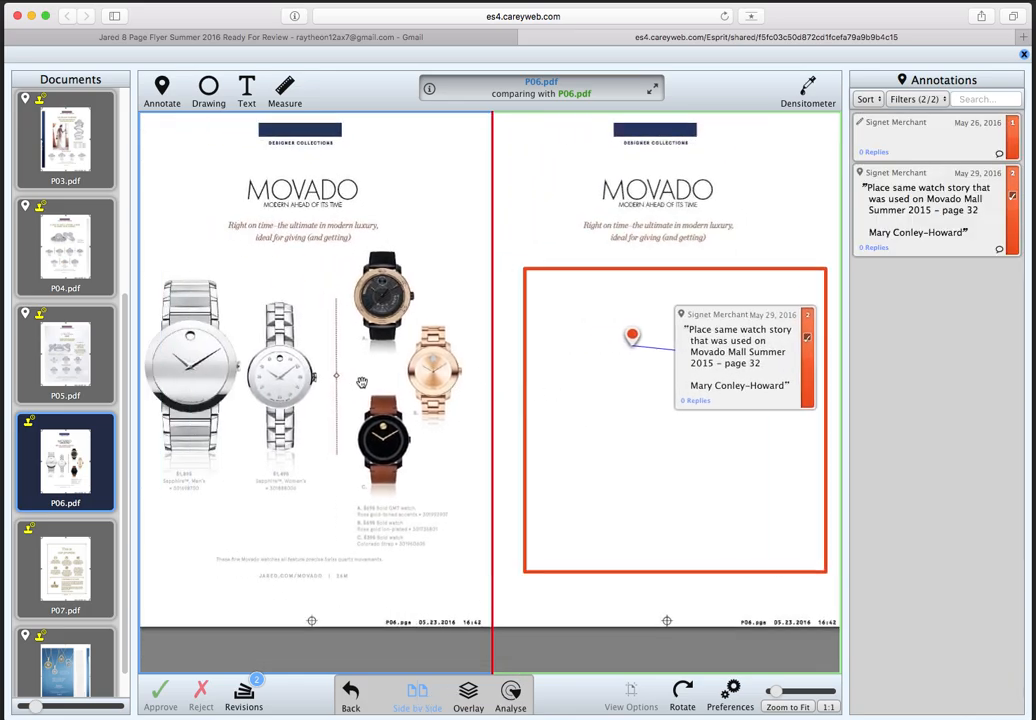
scroll(328, 375, "up", 5)
left_click_drag(408, 339, 448, 490)
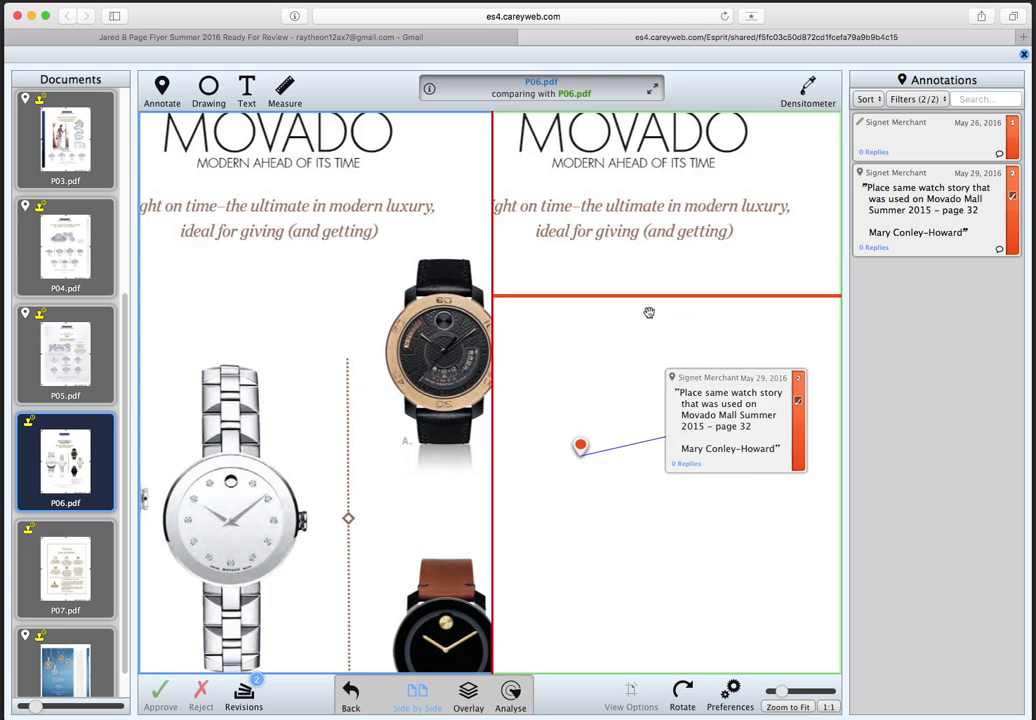
Leave the revision comparison of P06.pdf and close the proofing page to return to the review e-mail in Gmail.
left_click(353, 692)
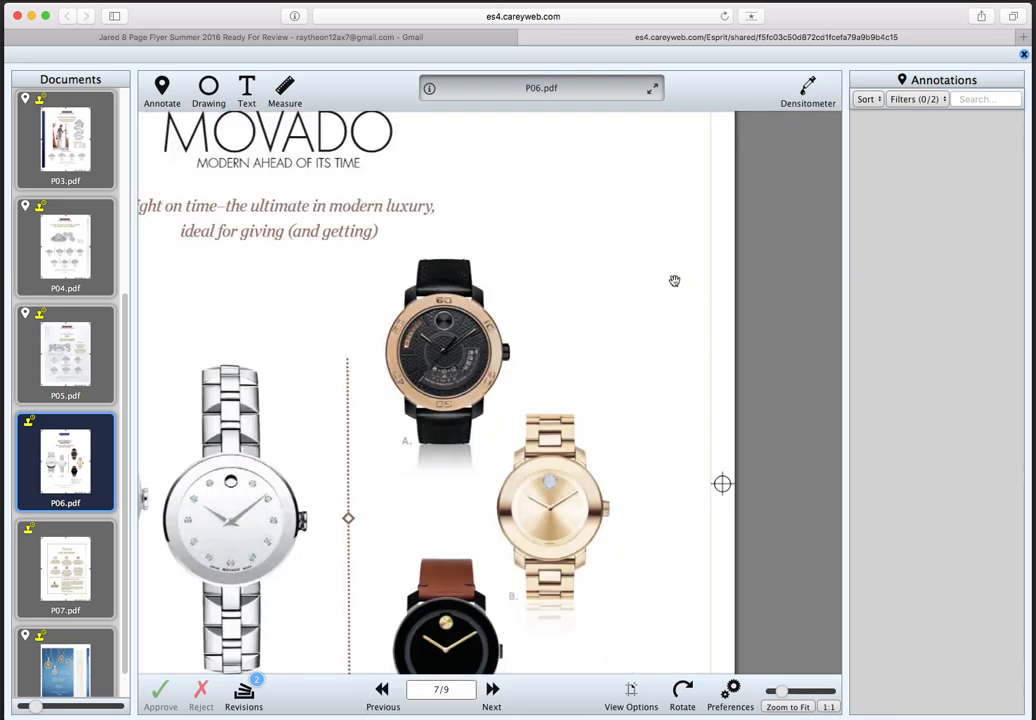
double_click(545, 280)
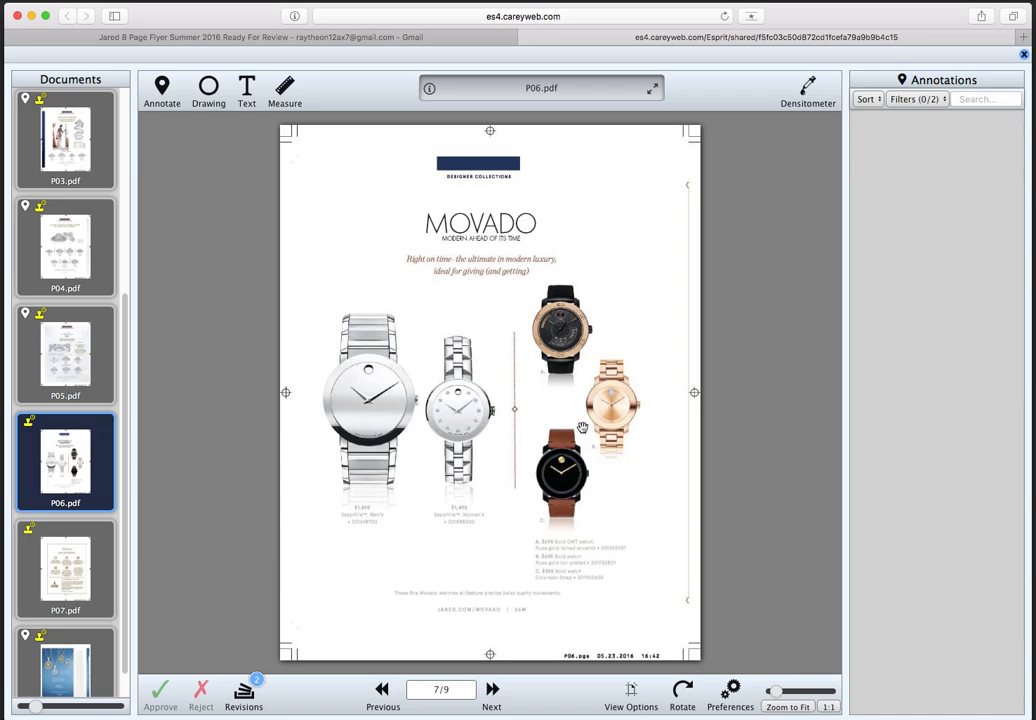
left_click(528, 40)
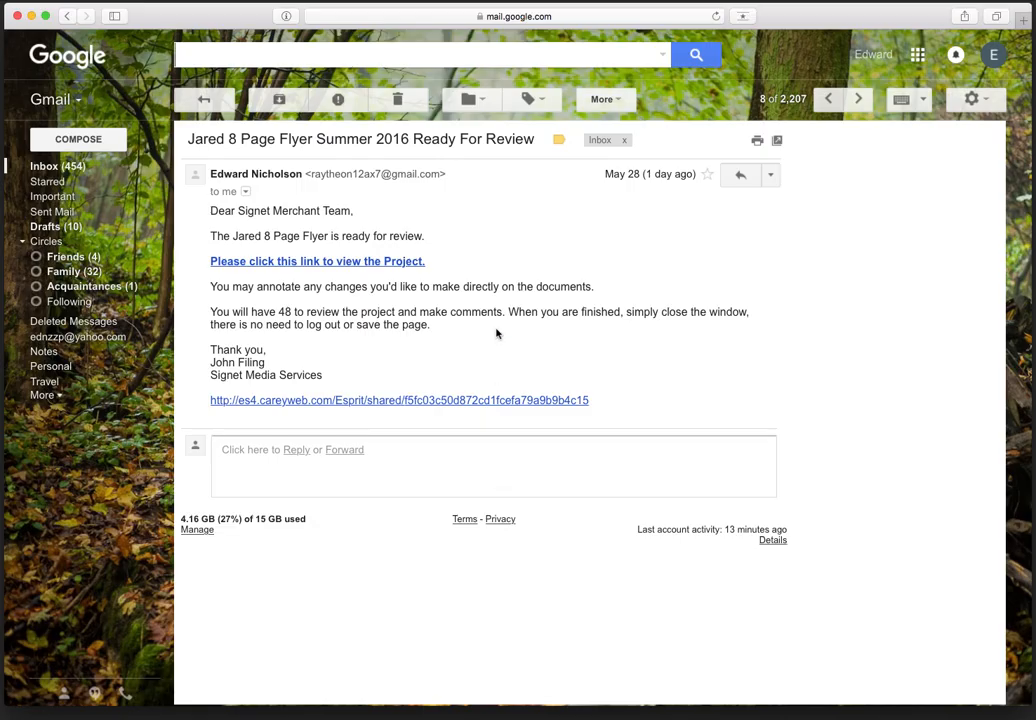